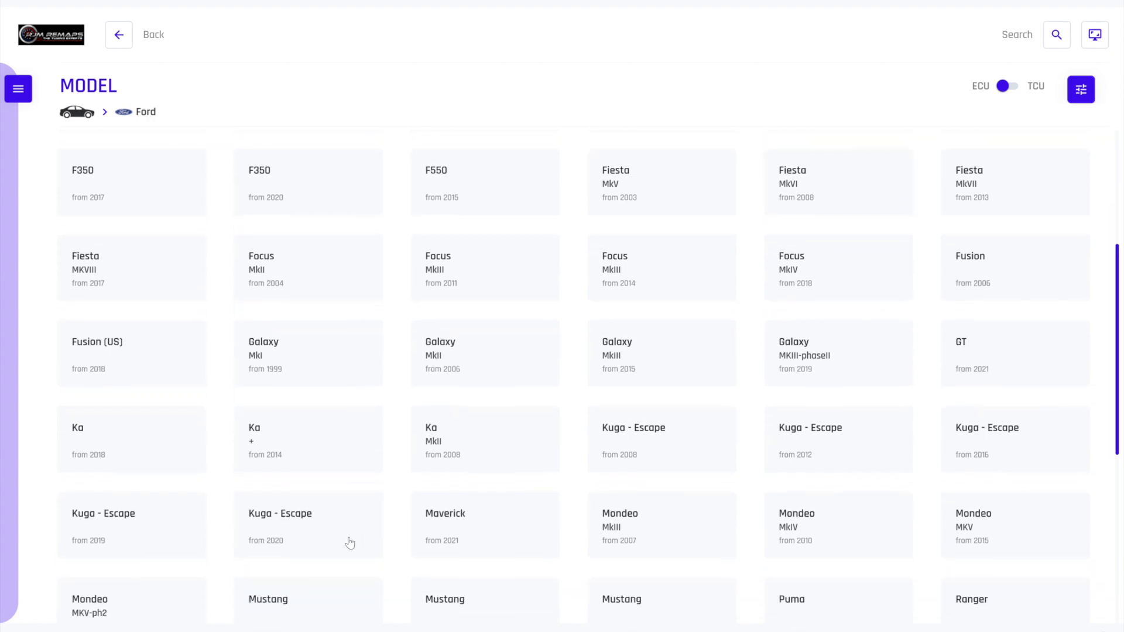
Try to identify the 2019 Kuga - Escape 1.5T Ecoboost 182 hp Bosch MG1CS016 ECU over OBD
{"action": "left_click", "coordinate": [148, 529]}
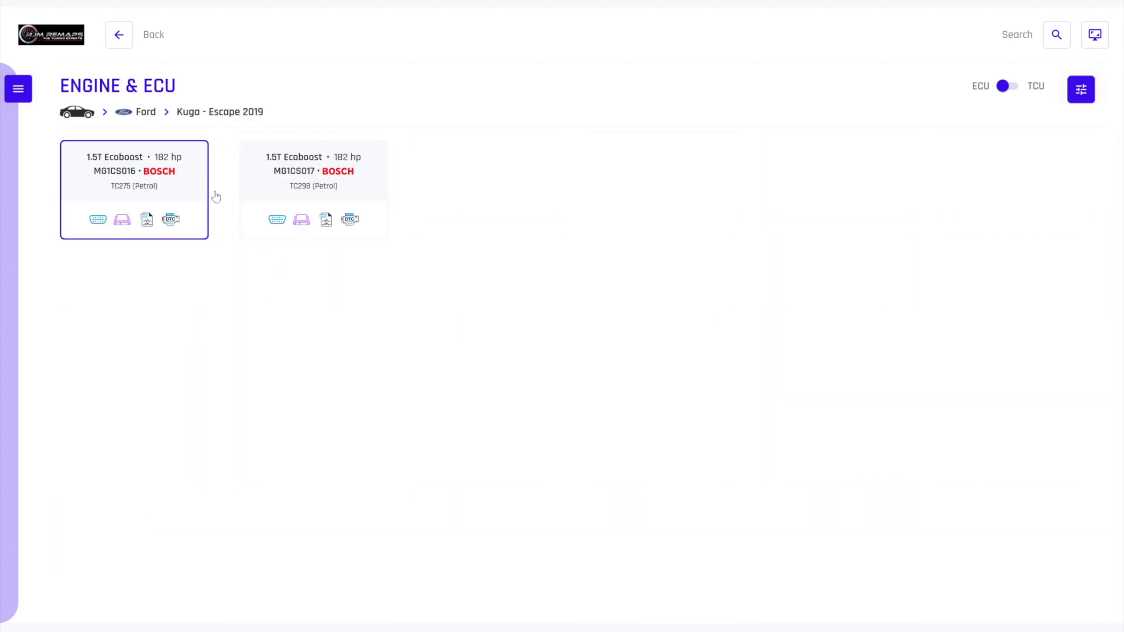
{"action": "left_click", "coordinate": [175, 184]}
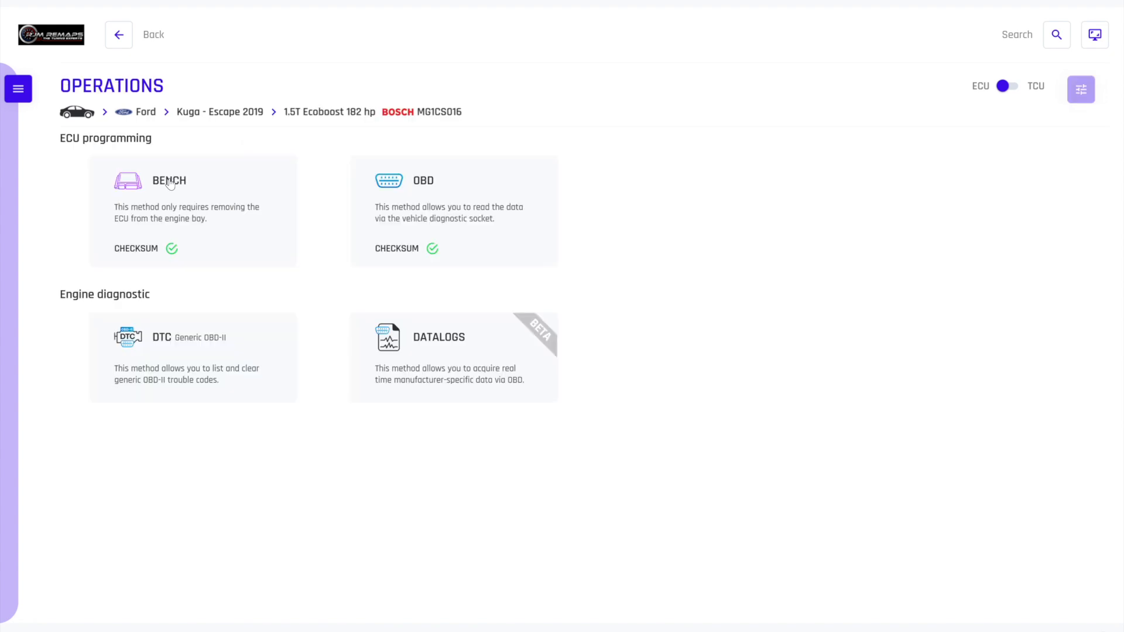
{"action": "left_click", "coordinate": [421, 194]}
{"action": "left_click", "coordinate": [179, 361]}
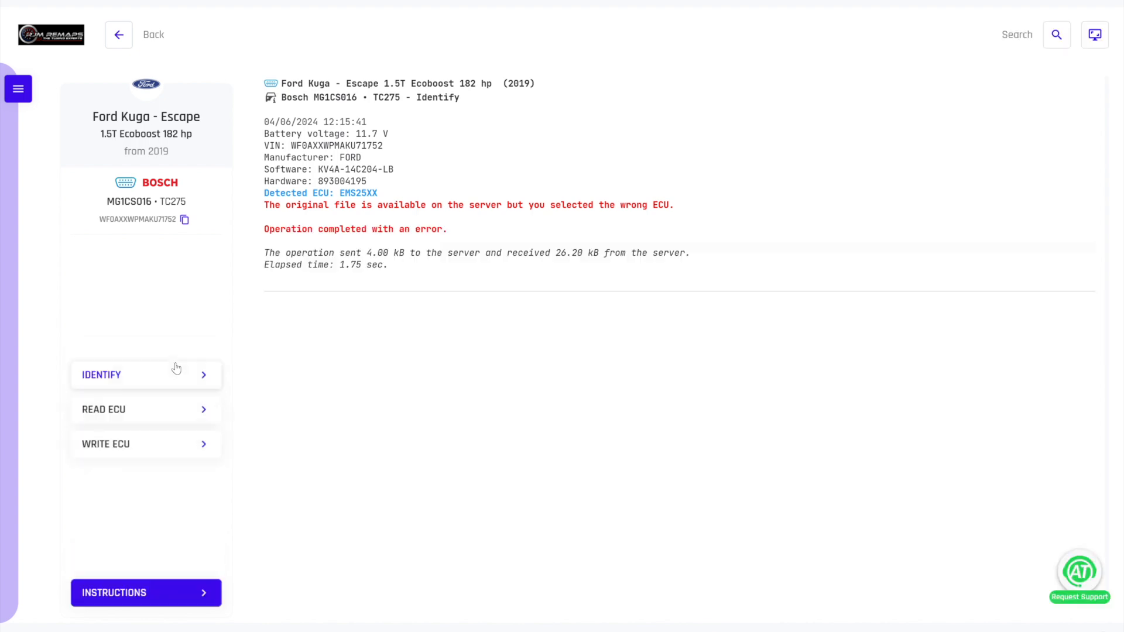
Switch to the 2016 Kuga - Escape 1.5 T Ecoboost 120 hp with Siemens EMS2510 and identify the ECU over OBD
{"action": "left_click", "coordinate": [118, 36]}
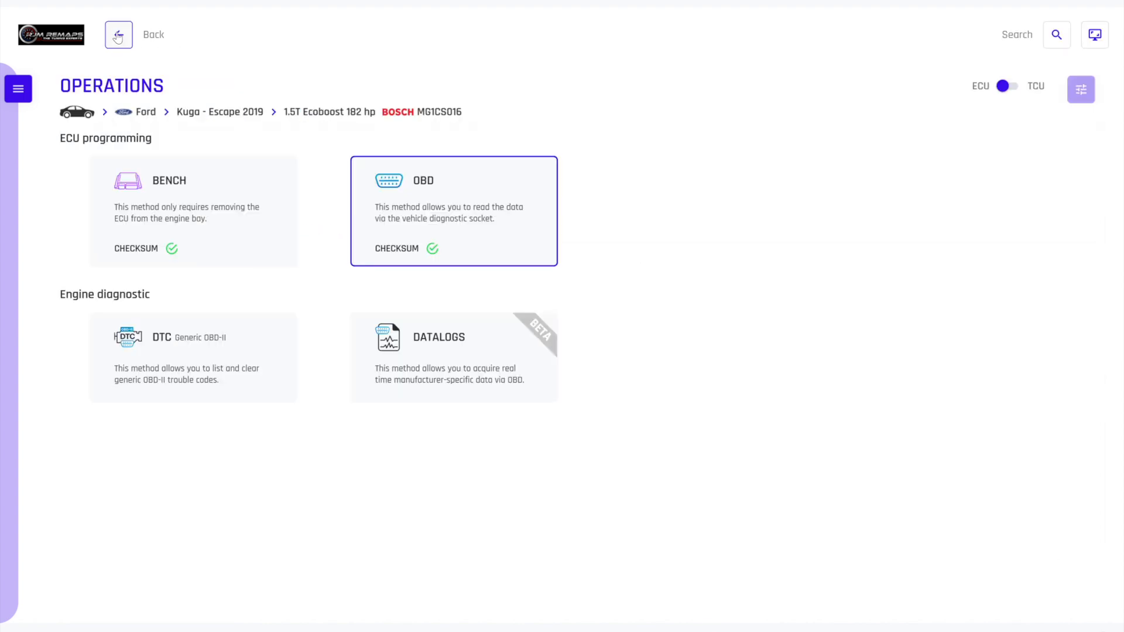
{"action": "left_click", "coordinate": [118, 37]}
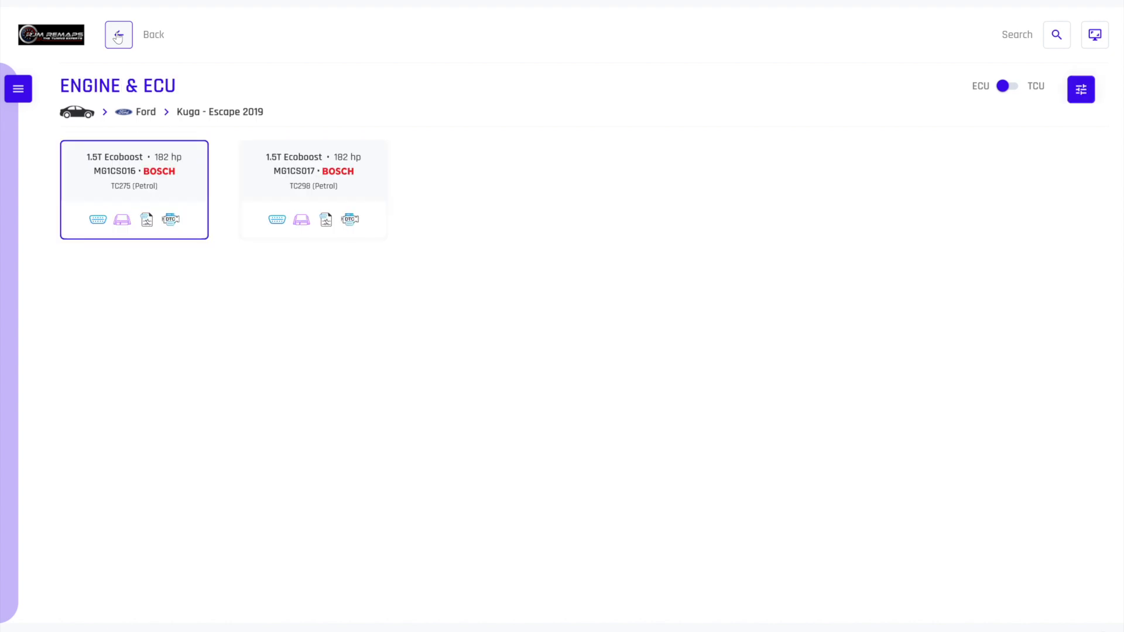
{"action": "left_click", "coordinate": [117, 37]}
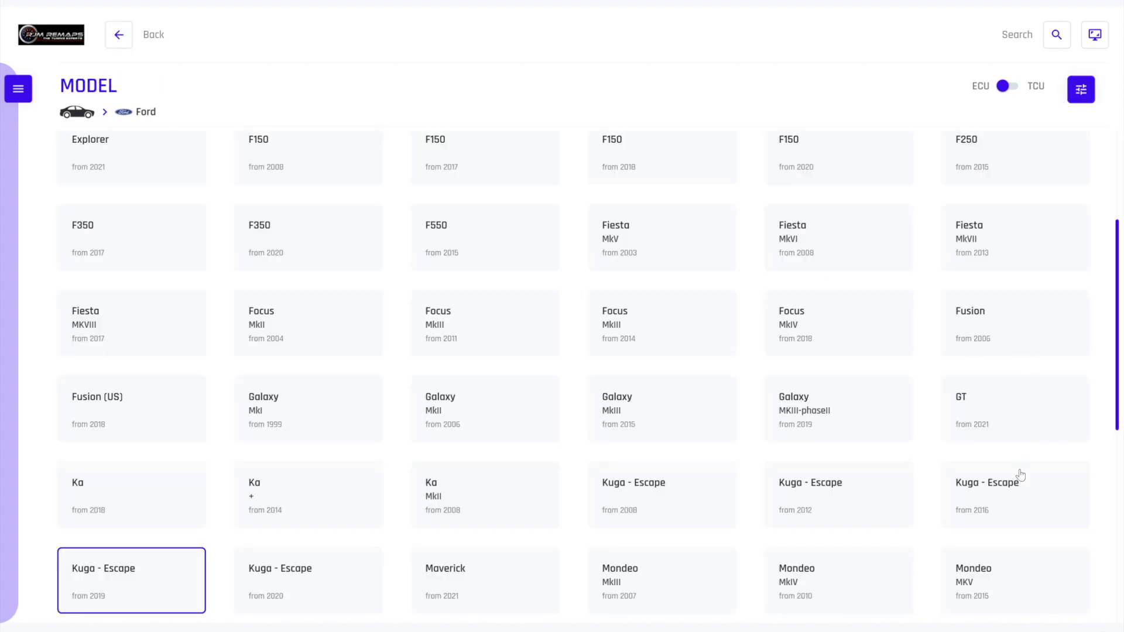
{"action": "left_click", "coordinate": [1012, 498]}
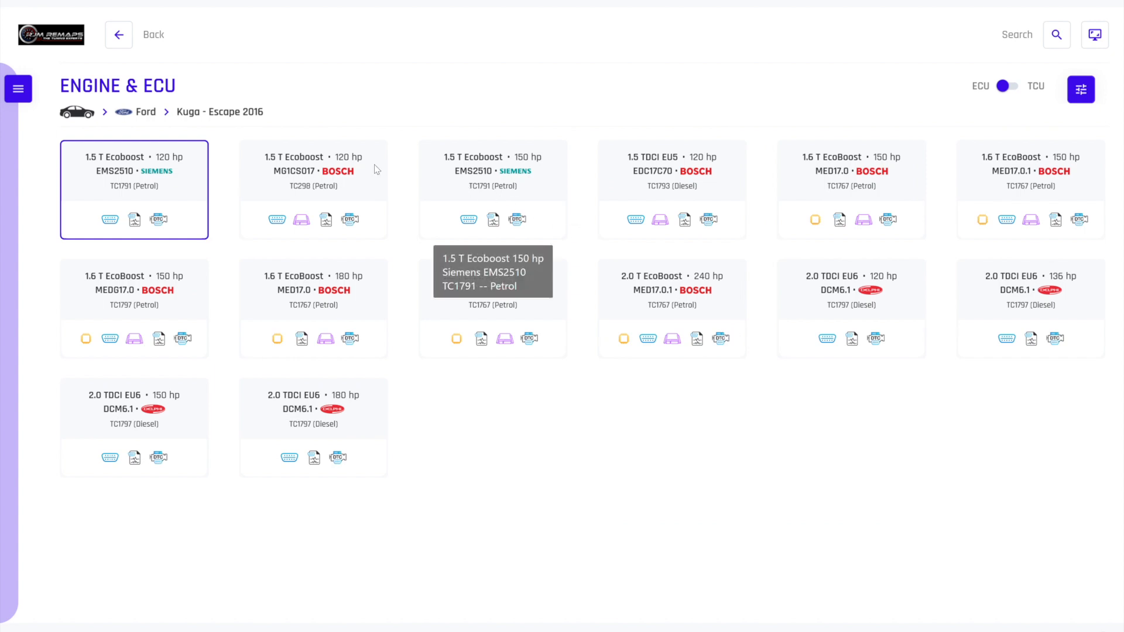
{"action": "left_click", "coordinate": [185, 201]}
{"action": "left_click", "coordinate": [198, 194]}
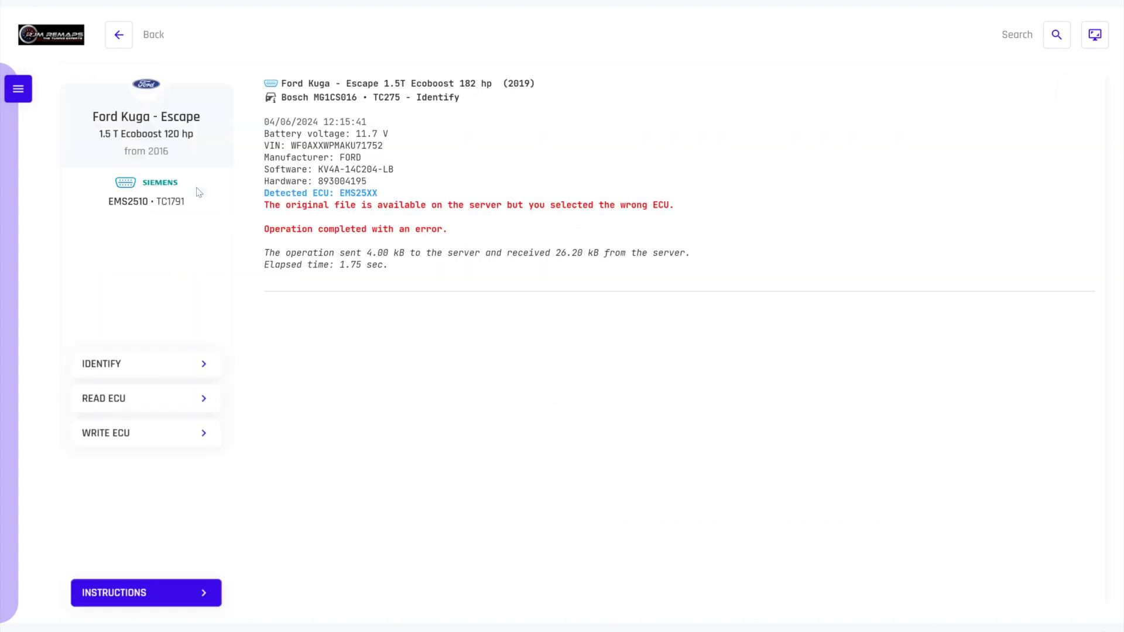
{"action": "left_click", "coordinate": [158, 370]}
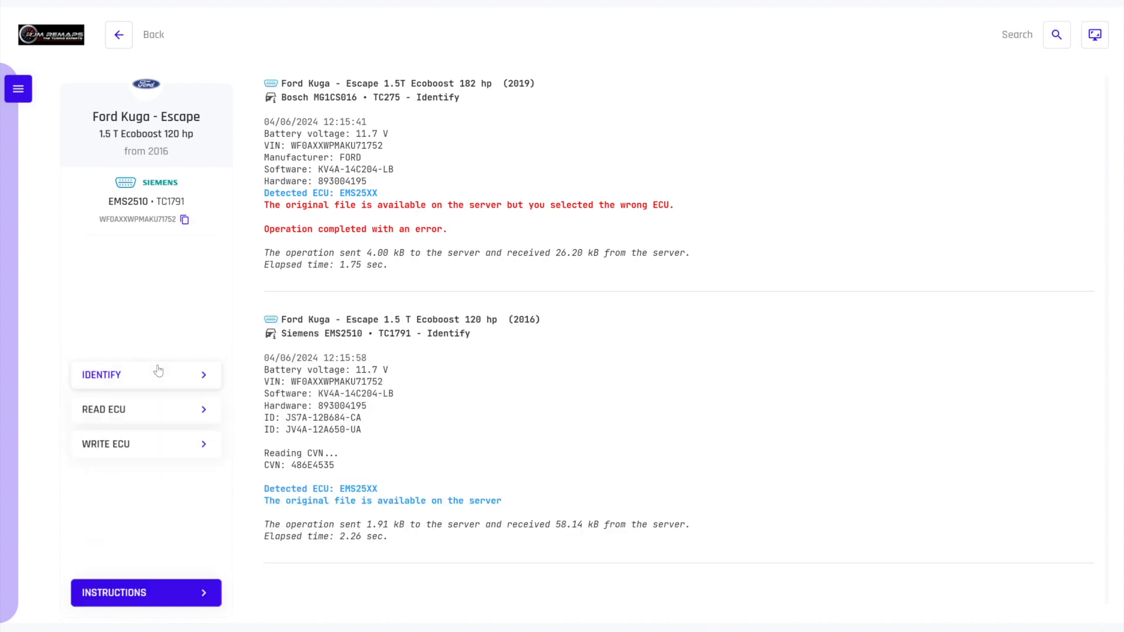
Perform a virtual read of the ECU and save it in Downloads with "-regnumber.bin" appended to the suggested file name
{"action": "left_click", "coordinate": [188, 410]}
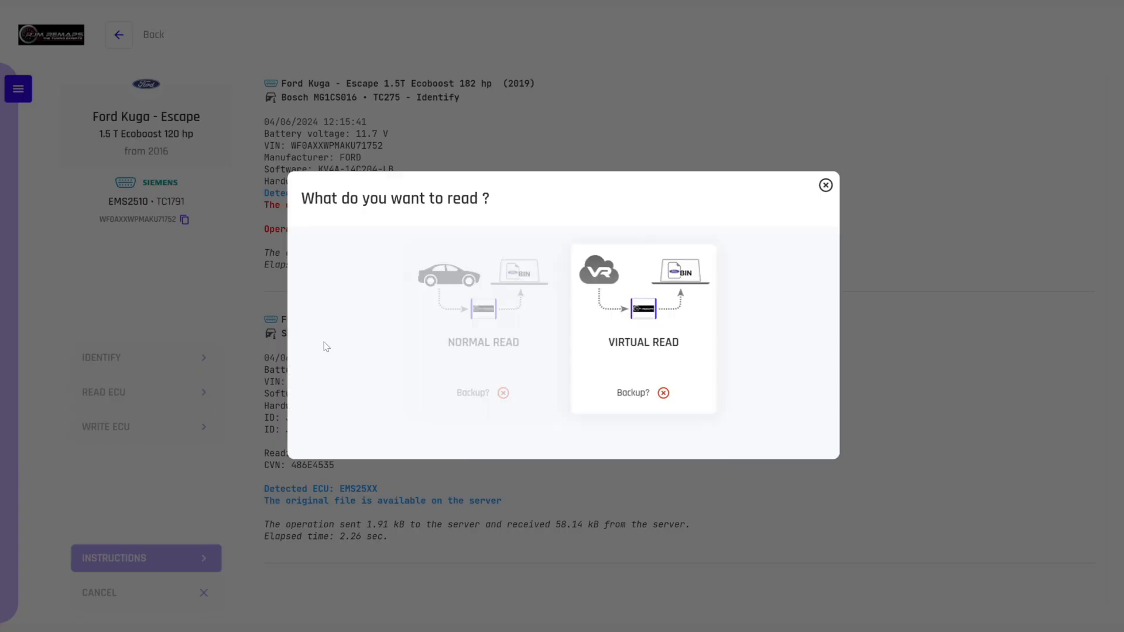
{"action": "left_click", "coordinate": [590, 335]}
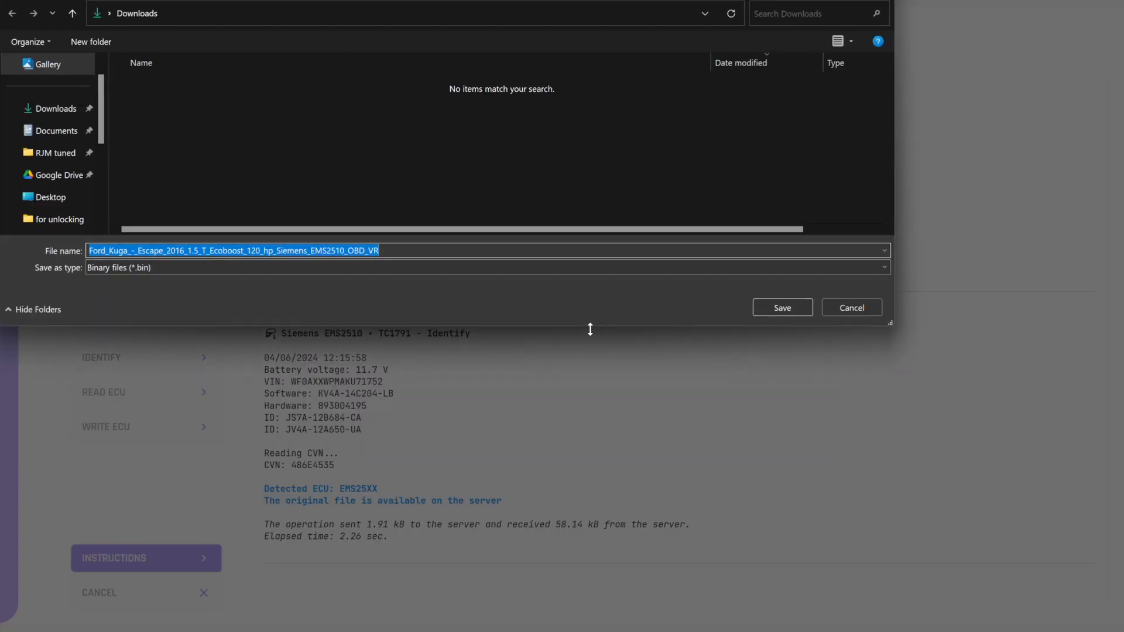
{"action": "left_click", "coordinate": [440, 248]}
{"action": "type", "text": "-regnu"}
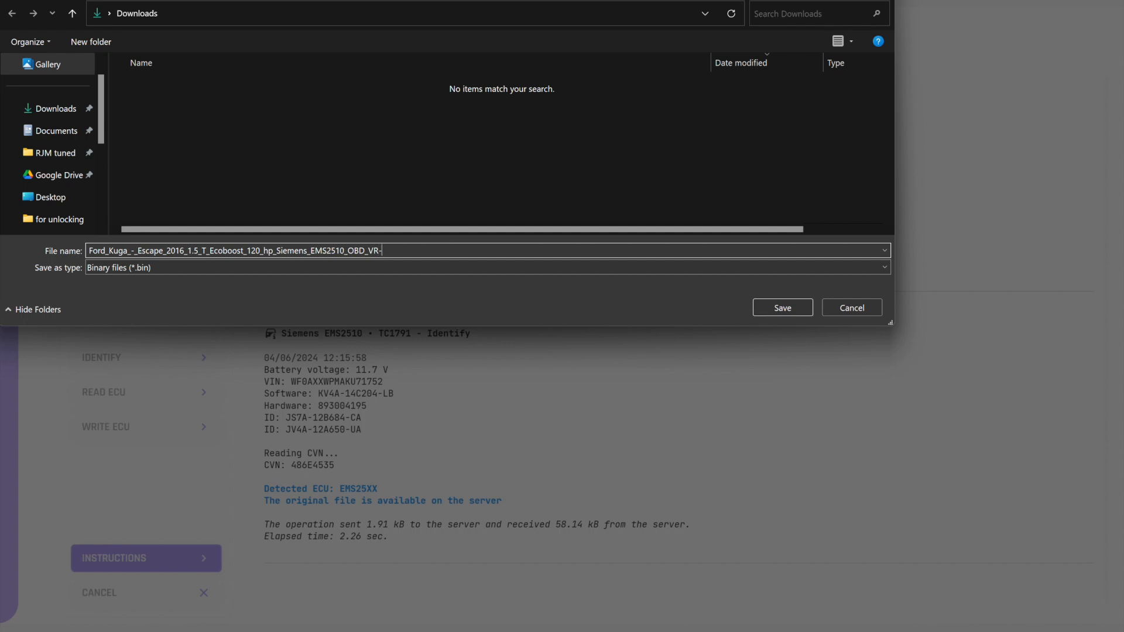
{"action": "type", "text": "mber.bin"}
{"action": "key", "text": "Return"}
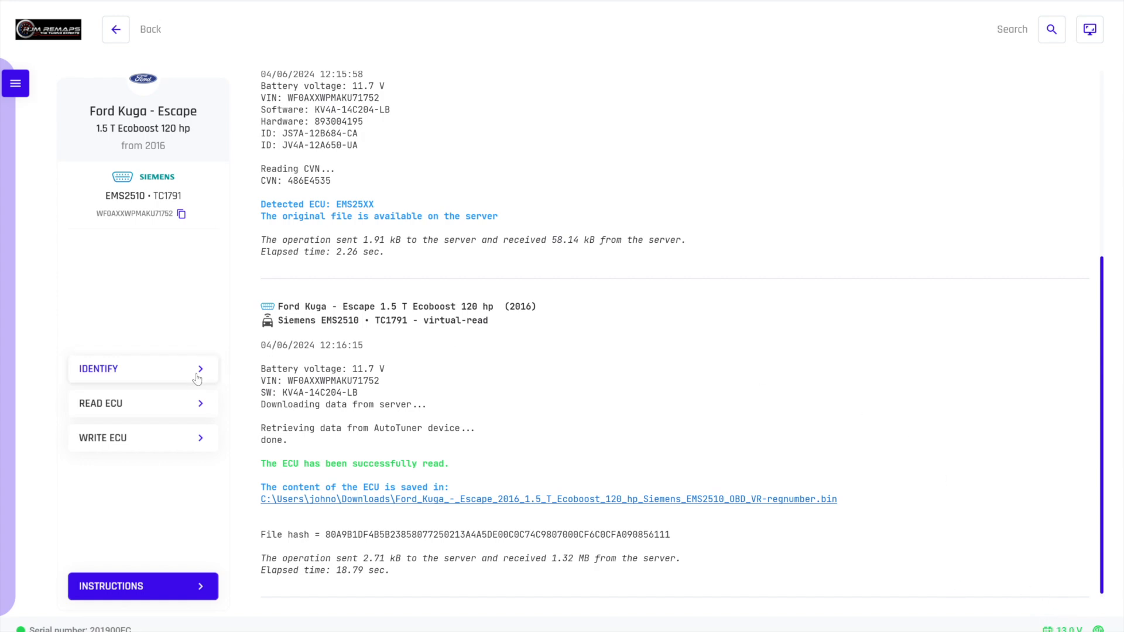
Write the tuned file ending in "VR-regnumber-stage1.bin" from Downloads into the Ford Kuga's ECU
{"action": "left_click", "coordinate": [139, 446]}
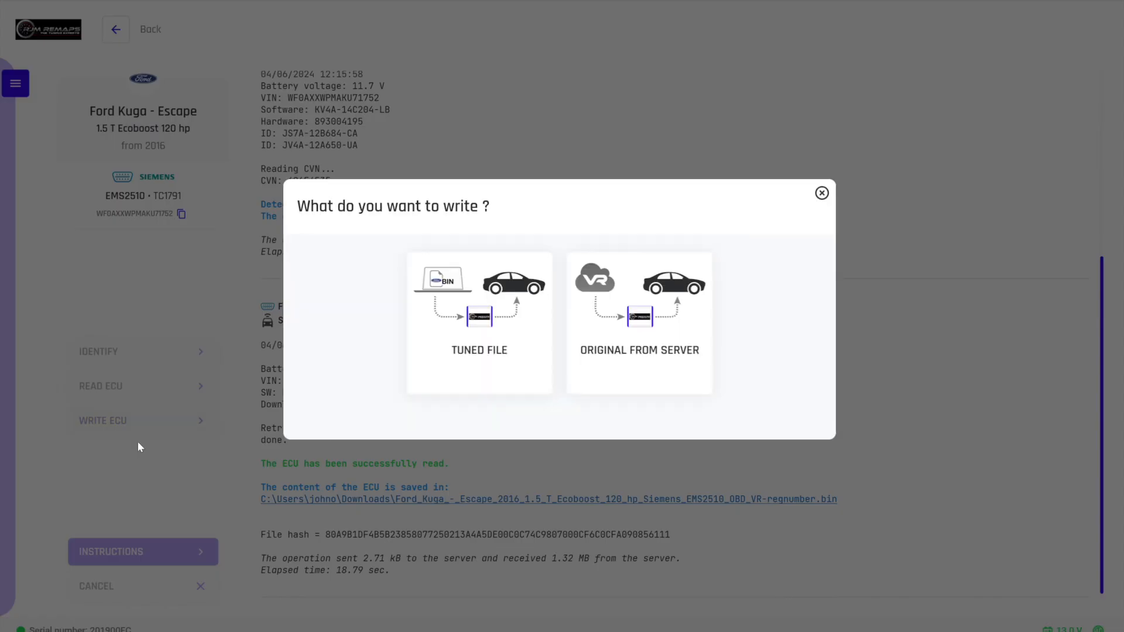
{"action": "left_click", "coordinate": [489, 309]}
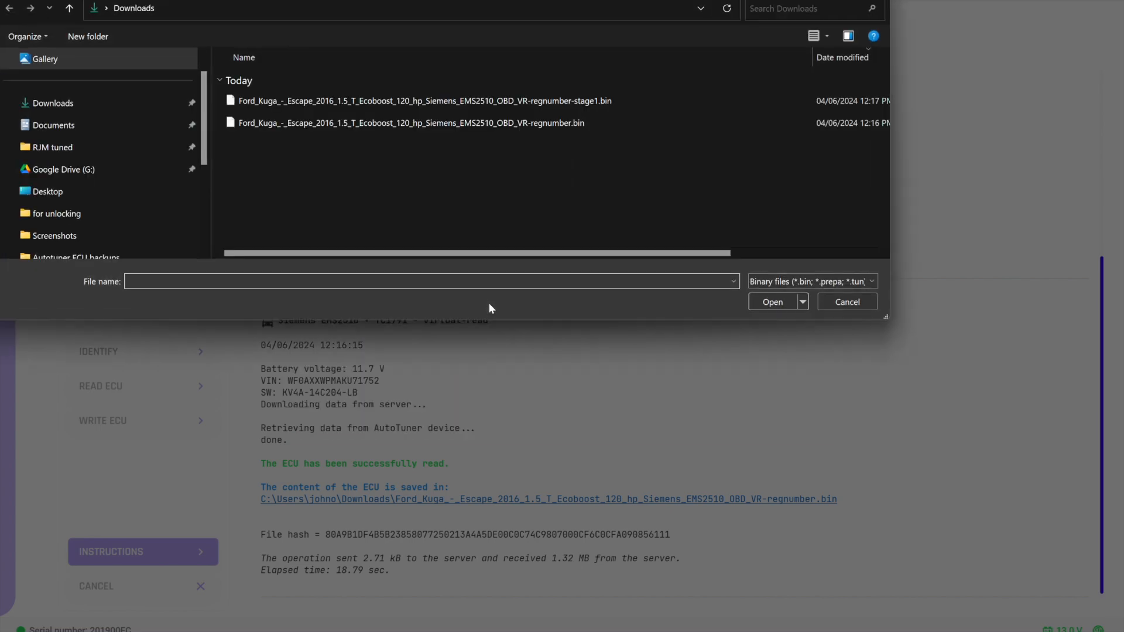
{"action": "left_click", "coordinate": [563, 102]}
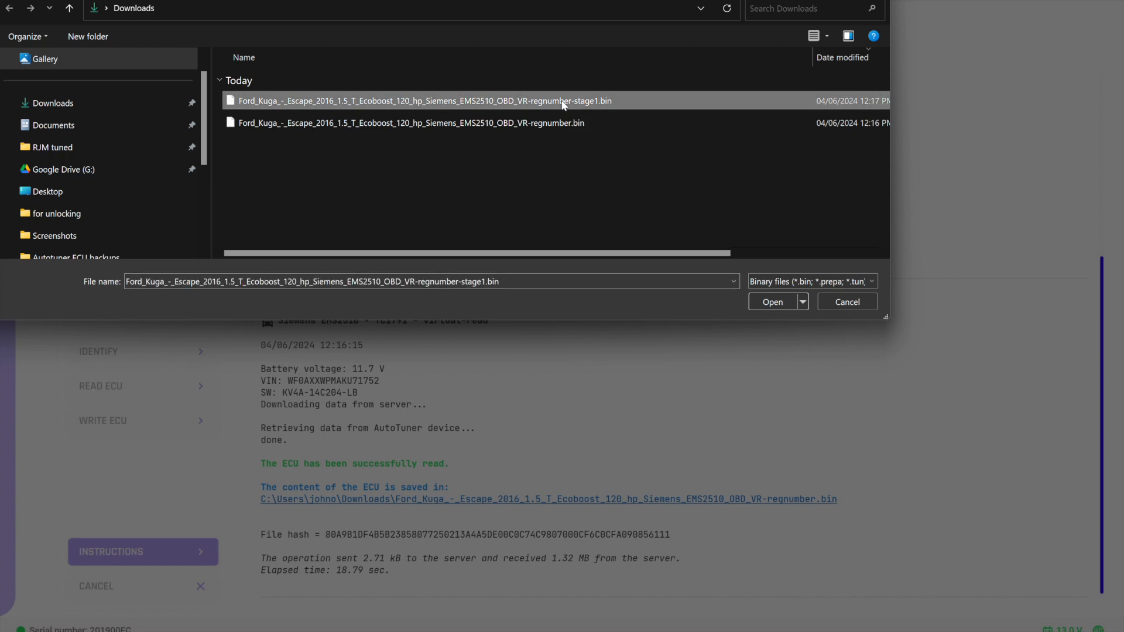
{"action": "left_click", "coordinate": [756, 303]}
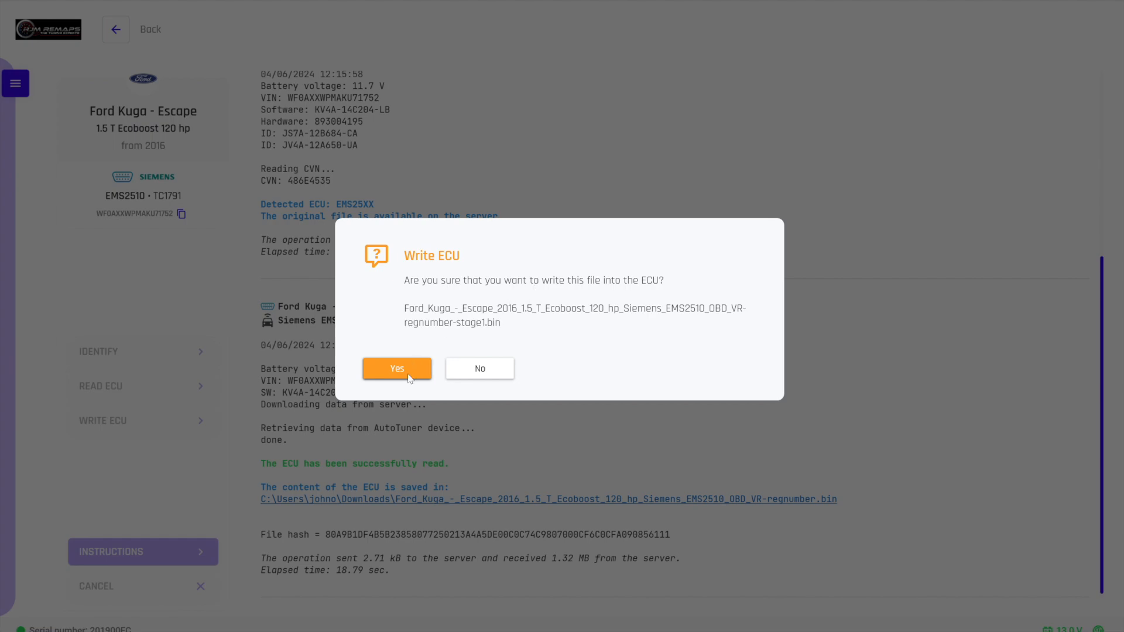
{"action": "left_click", "coordinate": [398, 369]}
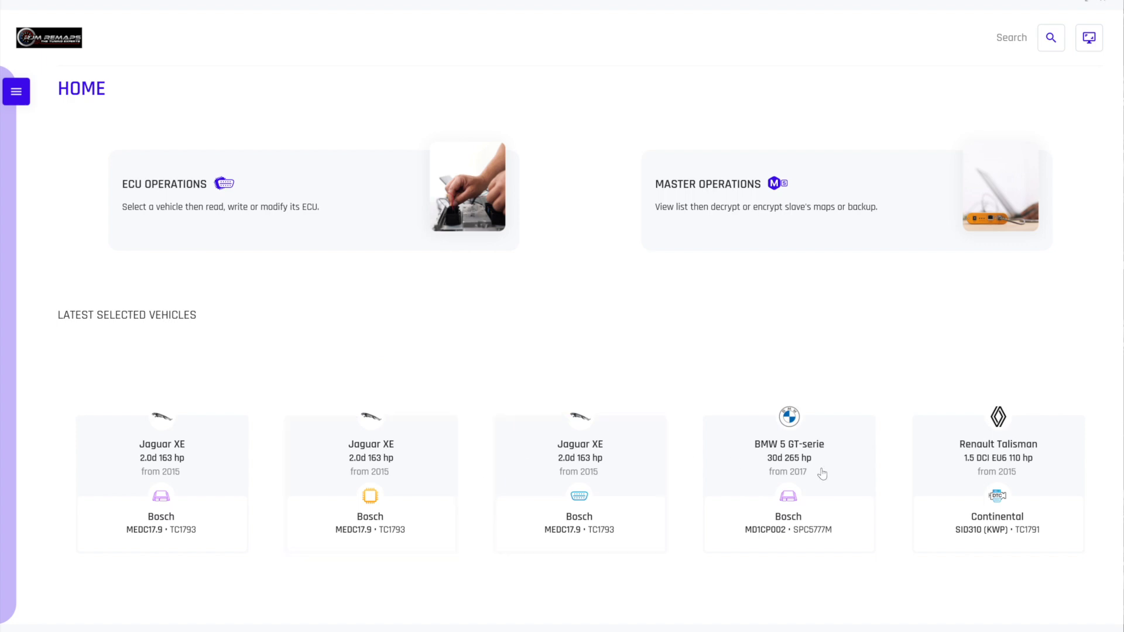
Start an ECU operation for the 2015 Jaguar XE 2.0d 163 hp with Bosch MEDC17.9, using the Bench method
{"action": "left_click", "coordinate": [267, 201]}
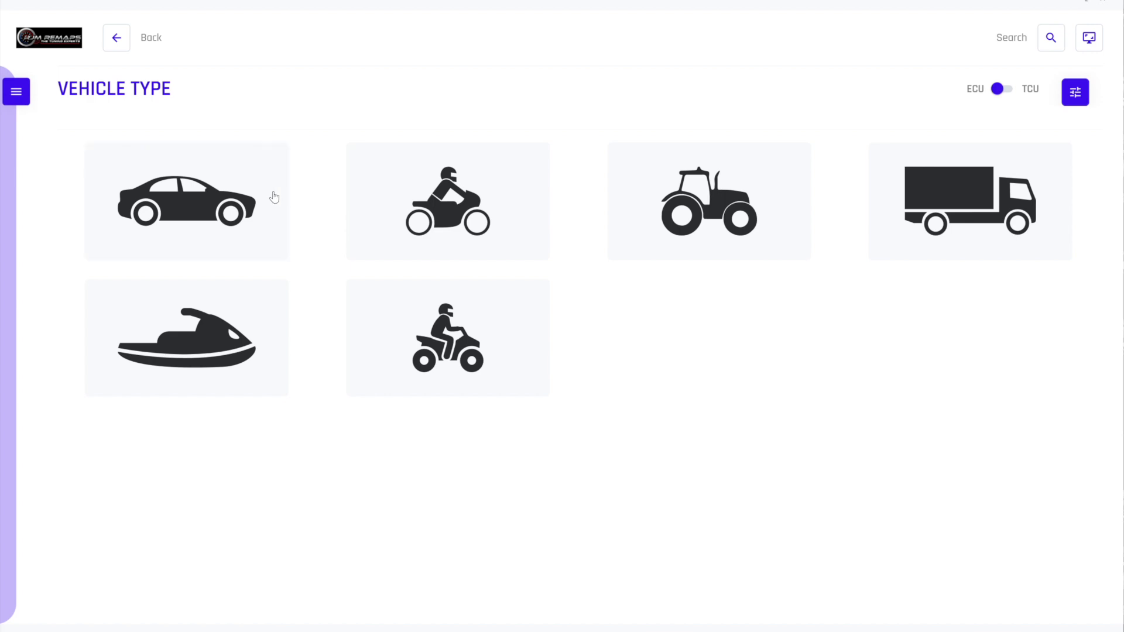
{"action": "left_click", "coordinate": [205, 179]}
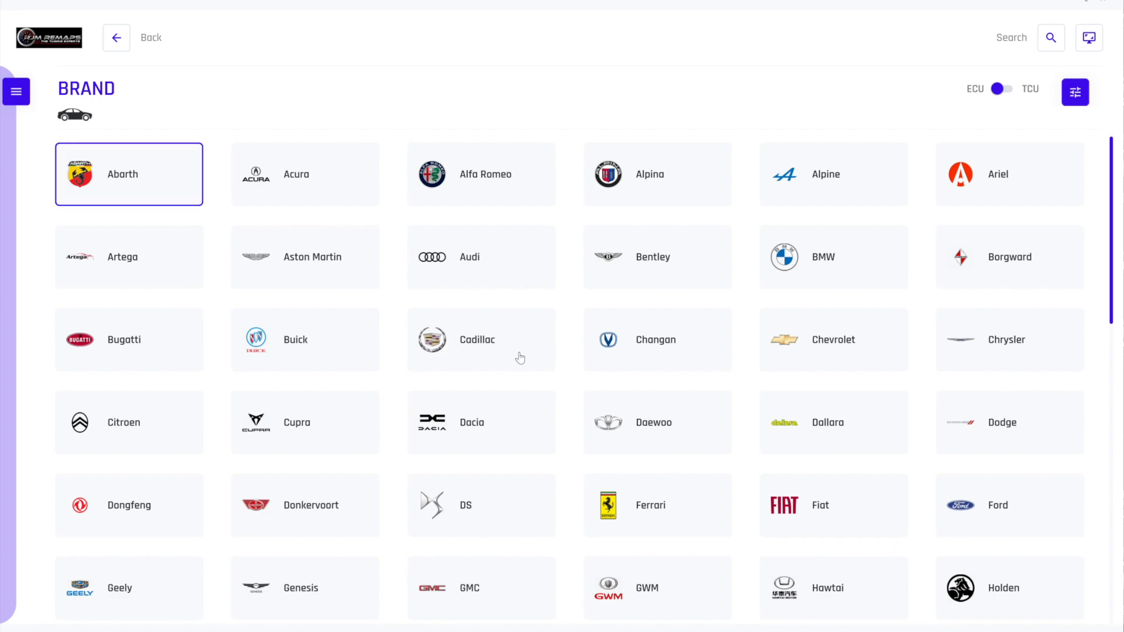
{"action": "scroll", "coordinate": [514, 427], "scroll_direction": "down", "scroll_amount": 10}
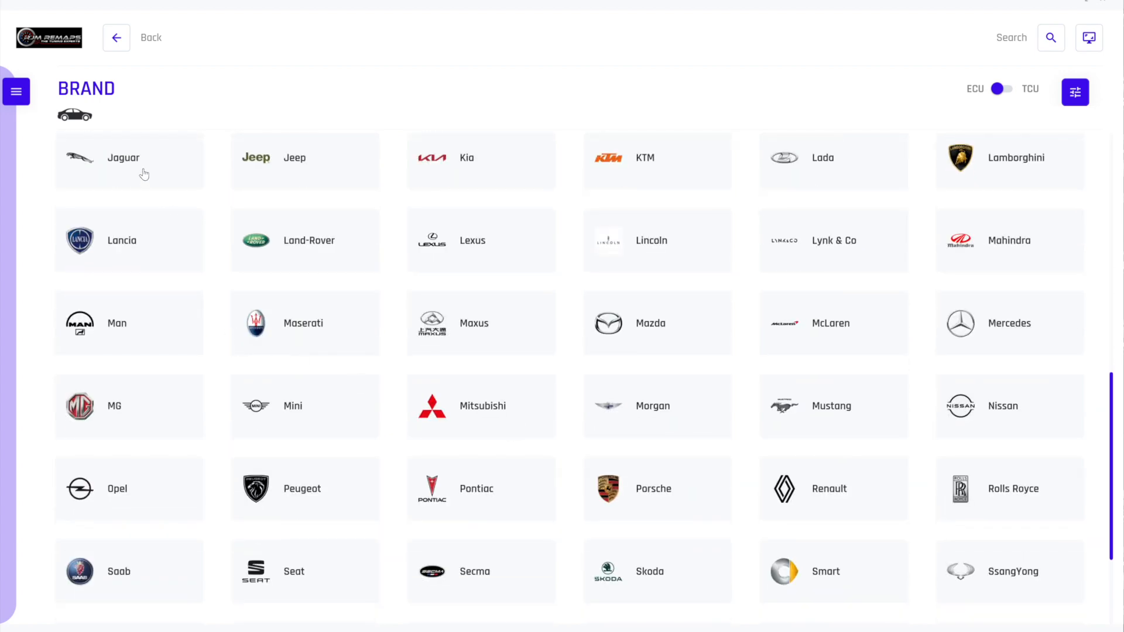
{"action": "left_click", "coordinate": [144, 175]}
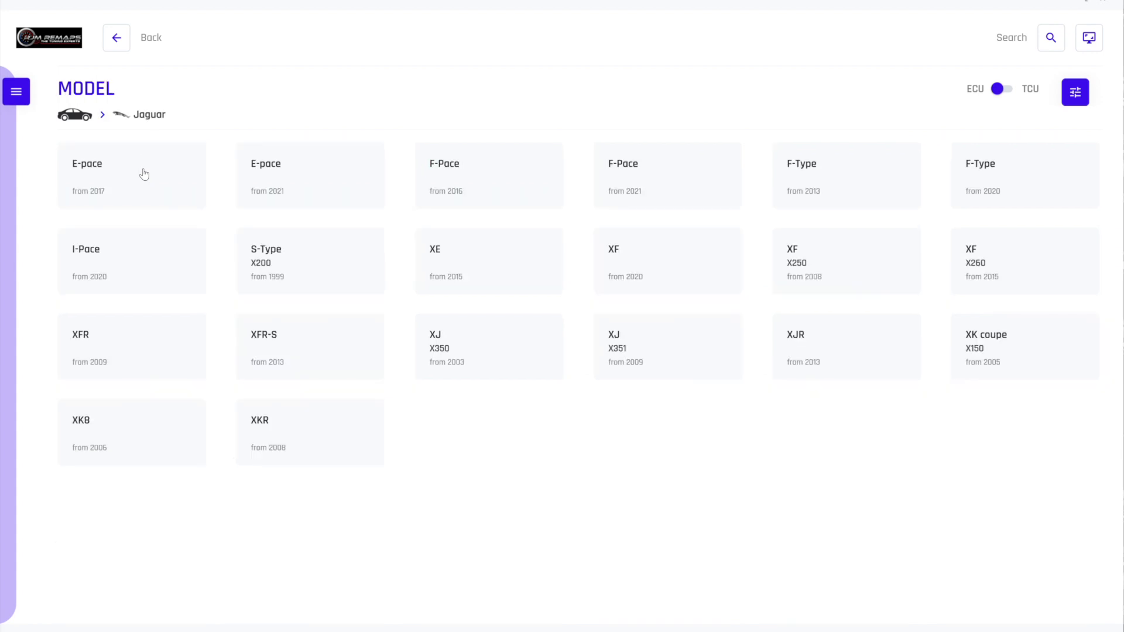
{"action": "left_click", "coordinate": [453, 264]}
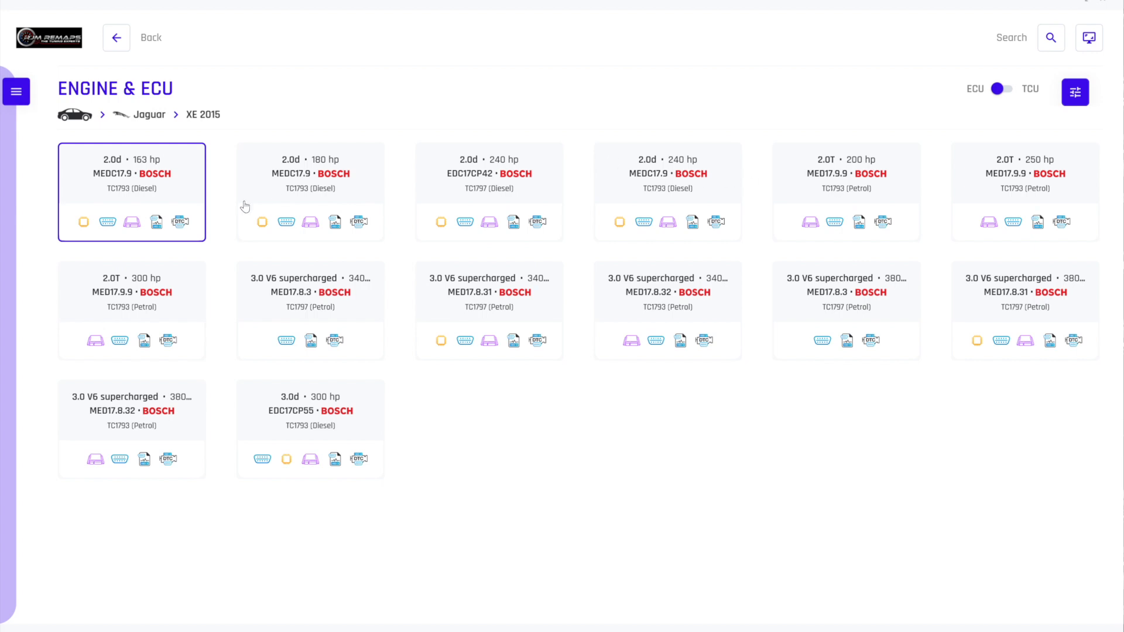
{"action": "left_click", "coordinate": [130, 172]}
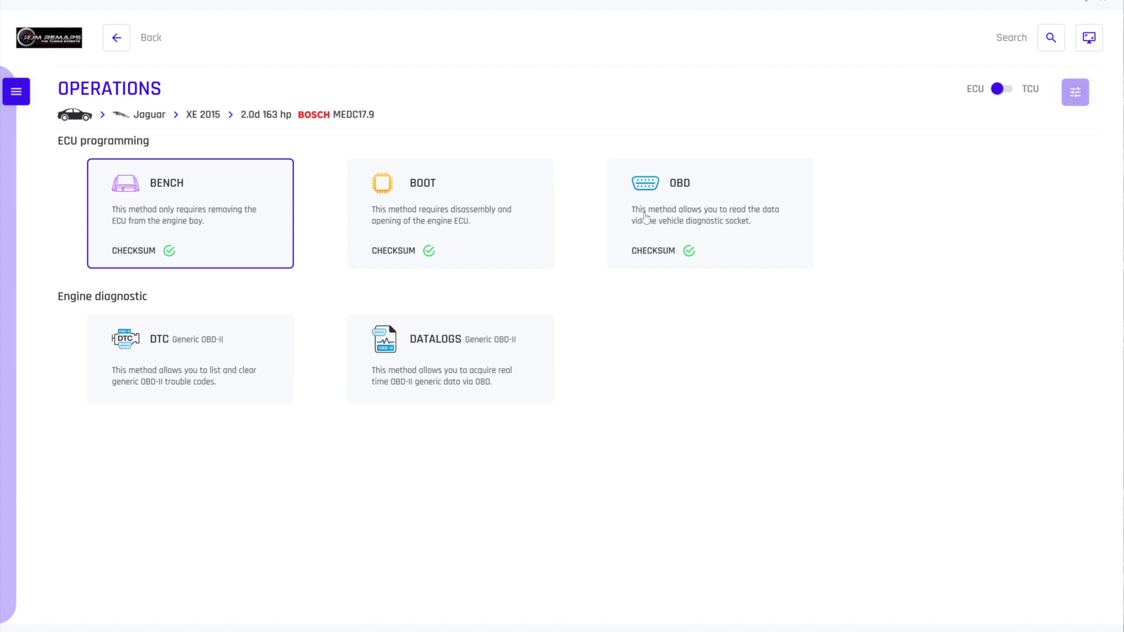
{"action": "left_click", "coordinate": [185, 206]}
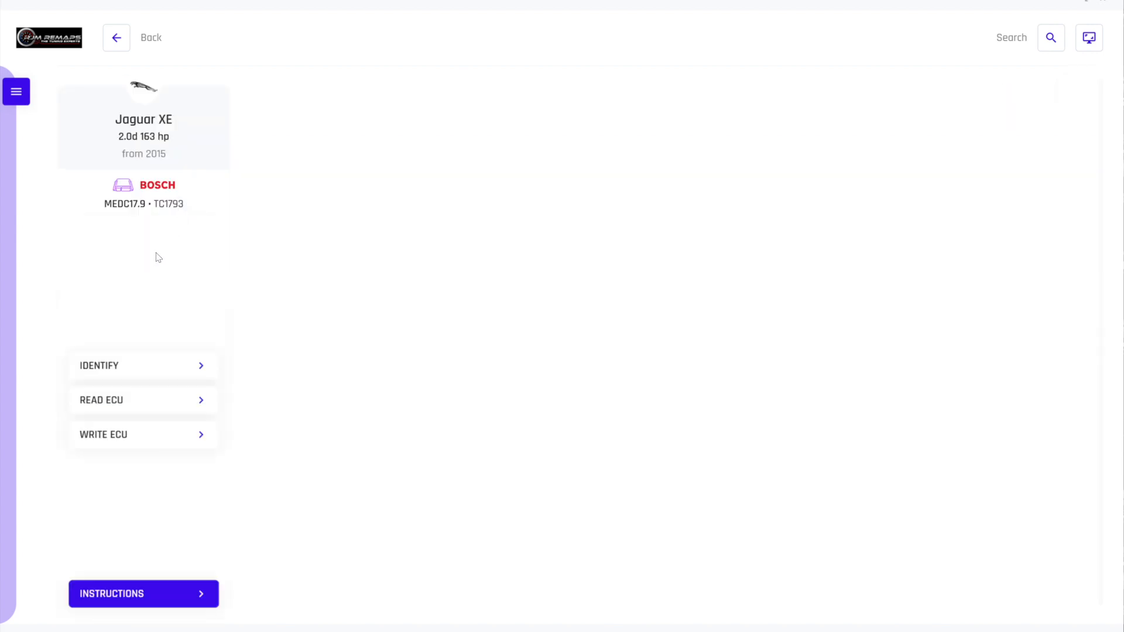
View the enlarged ECU location photo in the Jaguar XE's bench instructions, and close the instructions
{"action": "left_click", "coordinate": [155, 596]}
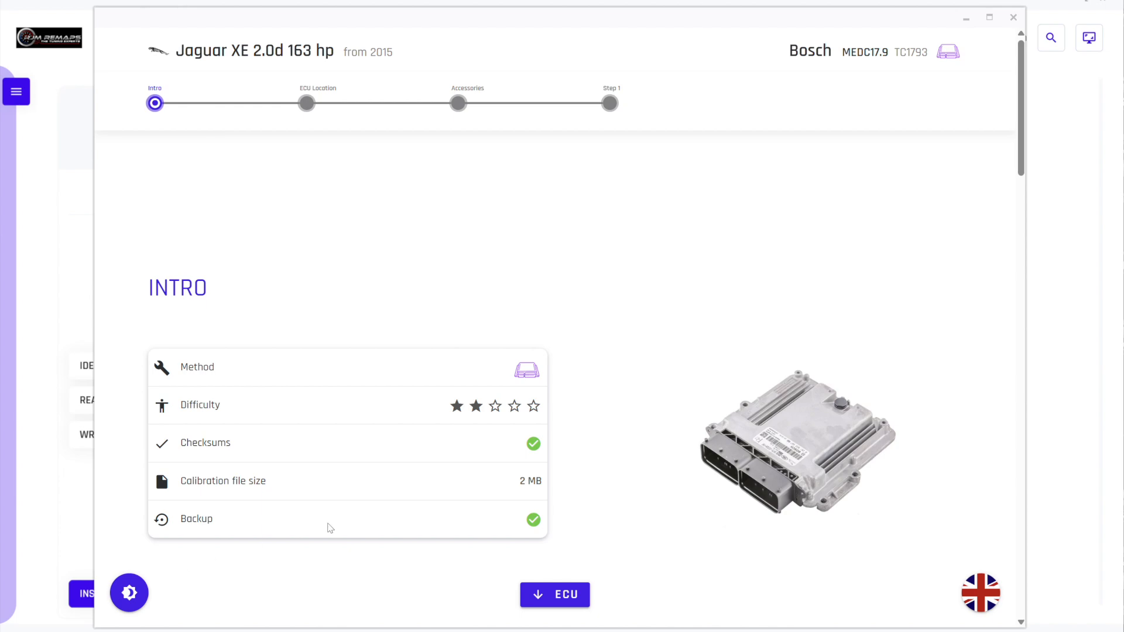
{"action": "scroll", "coordinate": [447, 505], "scroll_direction": "down", "scroll_amount": 2}
{"action": "scroll", "coordinate": [447, 504], "scroll_direction": "down", "scroll_amount": 7}
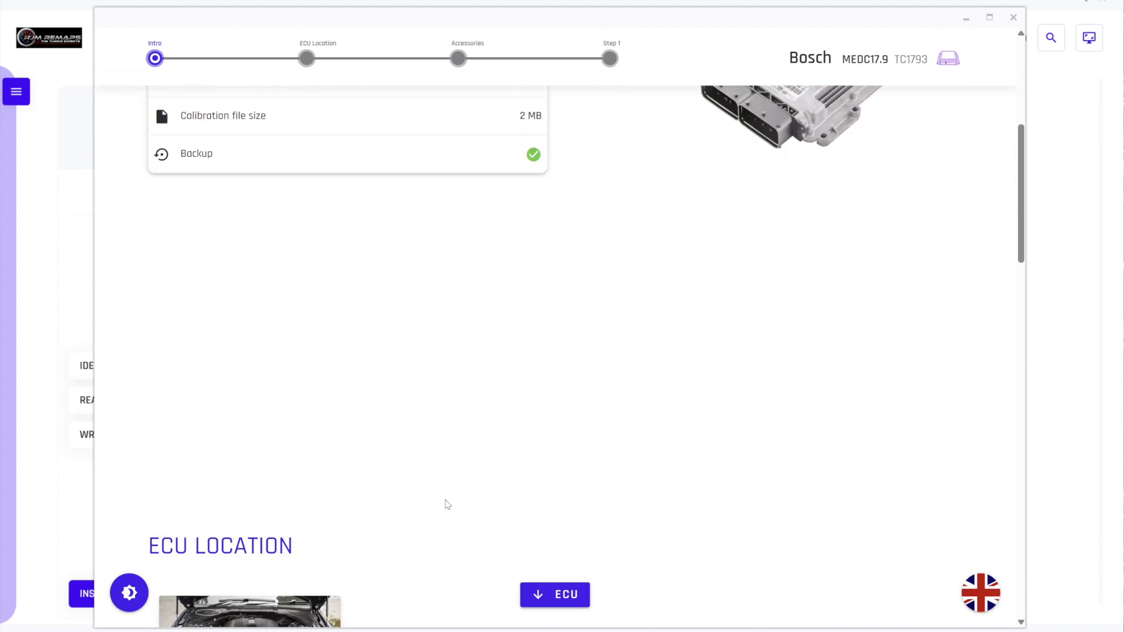
{"action": "left_click", "coordinate": [220, 436]}
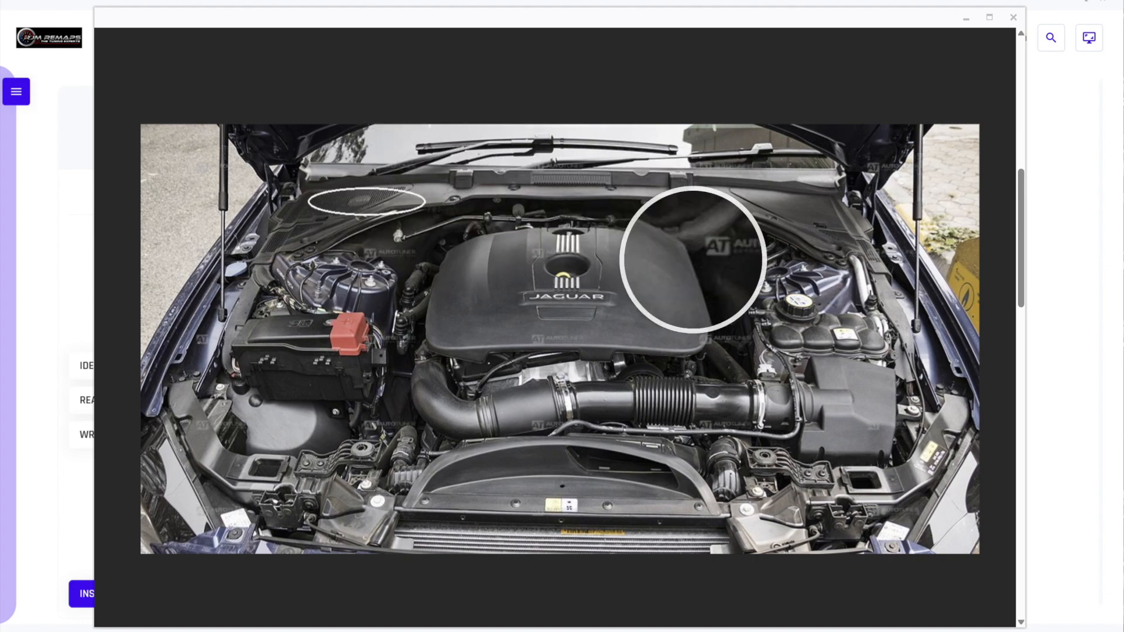
{"action": "left_click", "coordinate": [966, 22]}
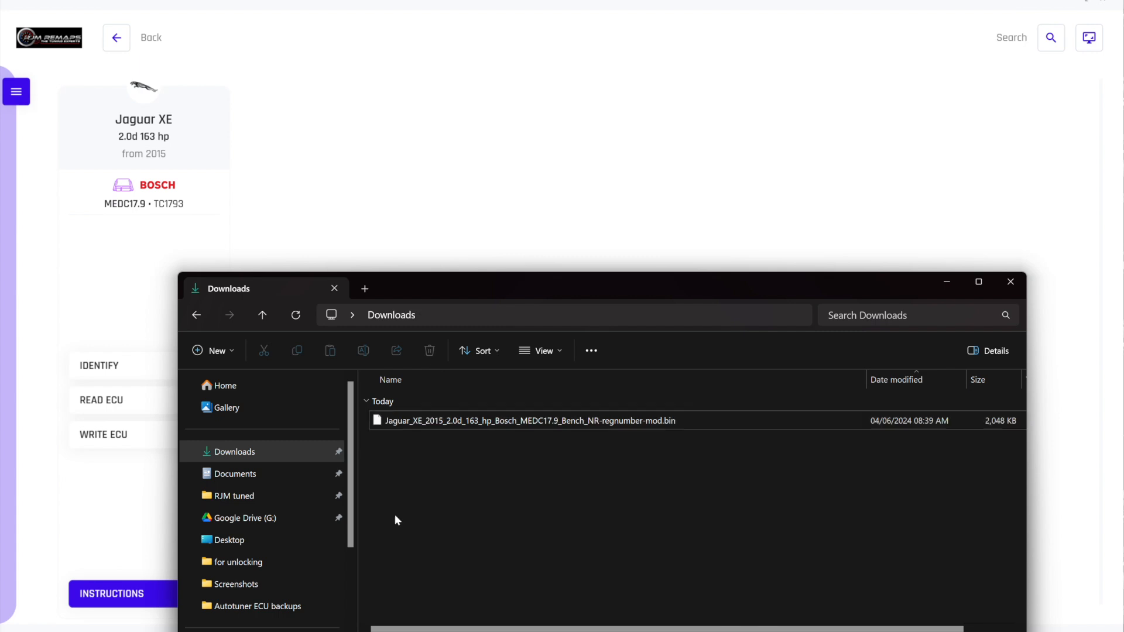
{"action": "left_click", "coordinate": [404, 196]}
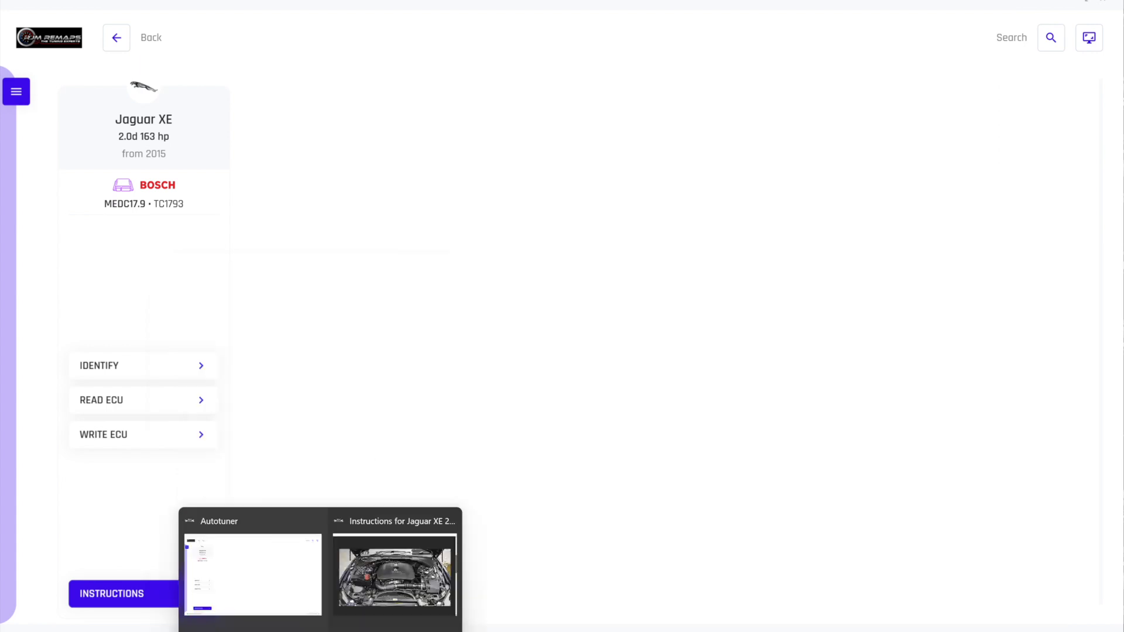
{"action": "left_click", "coordinate": [363, 599]}
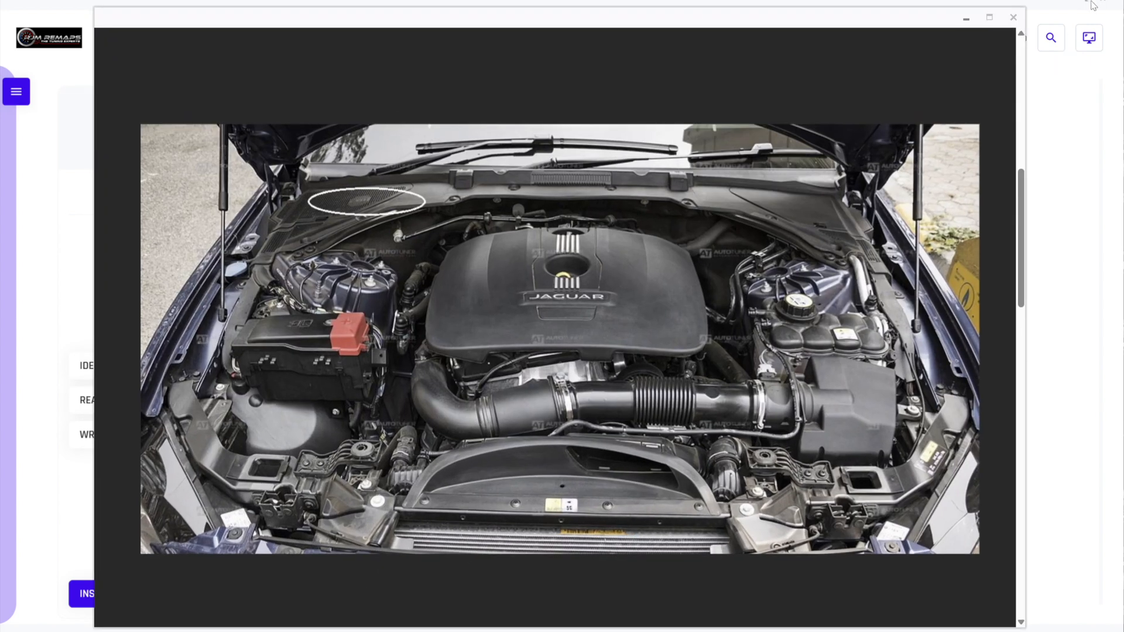
{"action": "left_click", "coordinate": [1013, 17]}
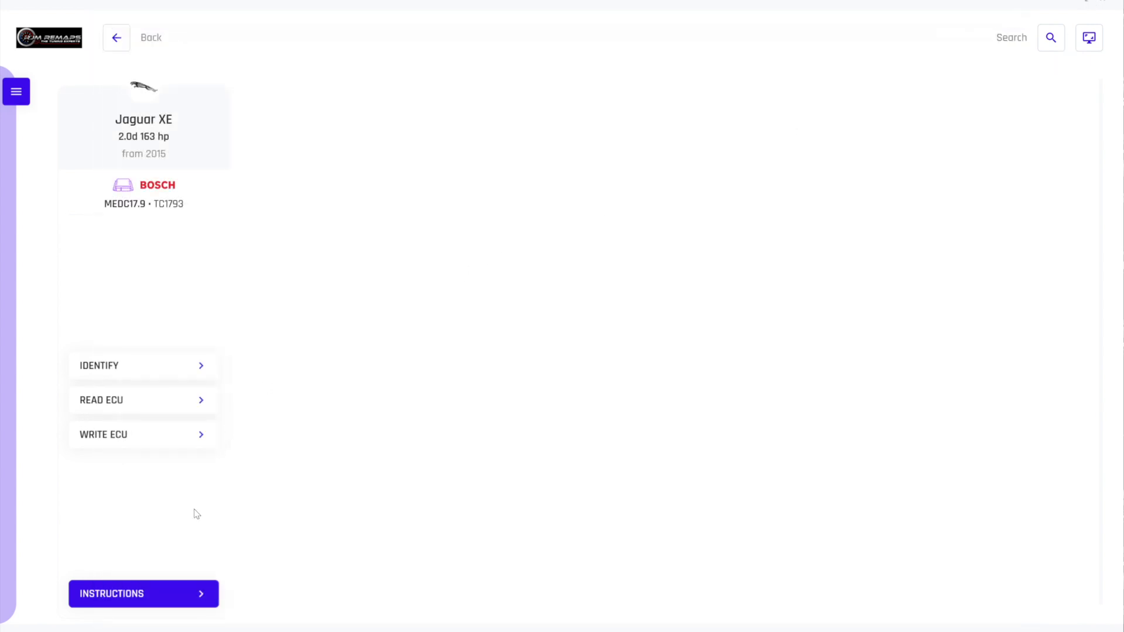
Reopen the Jaguar XE's bench instructions and review the ECU location and the required and optional accessories
{"action": "left_click", "coordinate": [168, 598]}
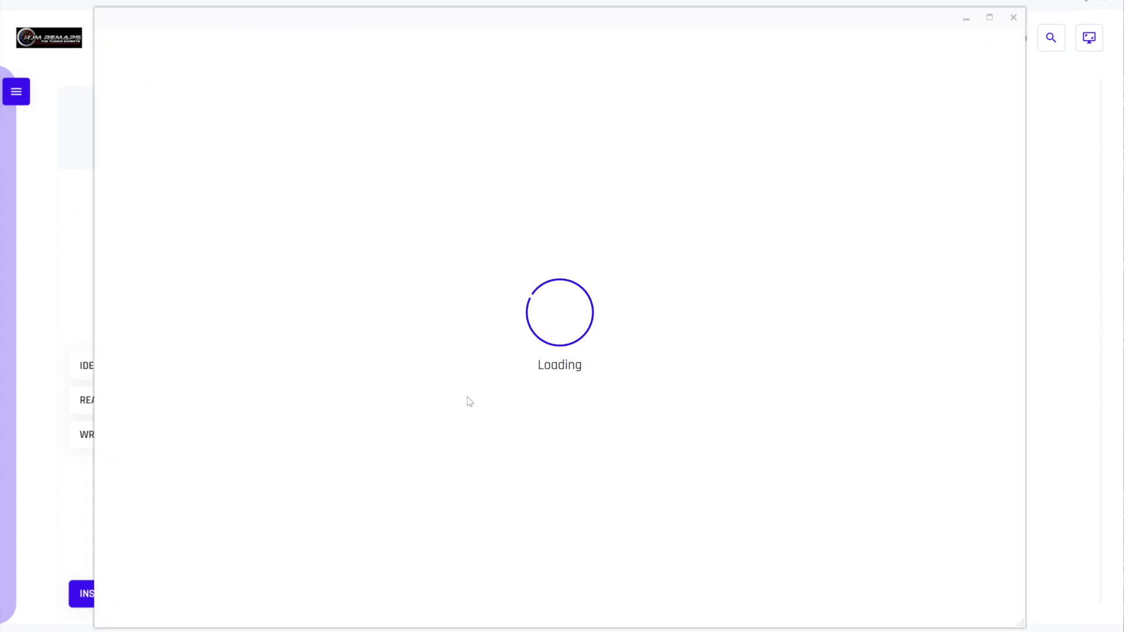
{"action": "scroll", "coordinate": [466, 398], "scroll_direction": "down", "scroll_amount": 5}
{"action": "scroll", "coordinate": [470, 402], "scroll_direction": "down", "scroll_amount": 10}
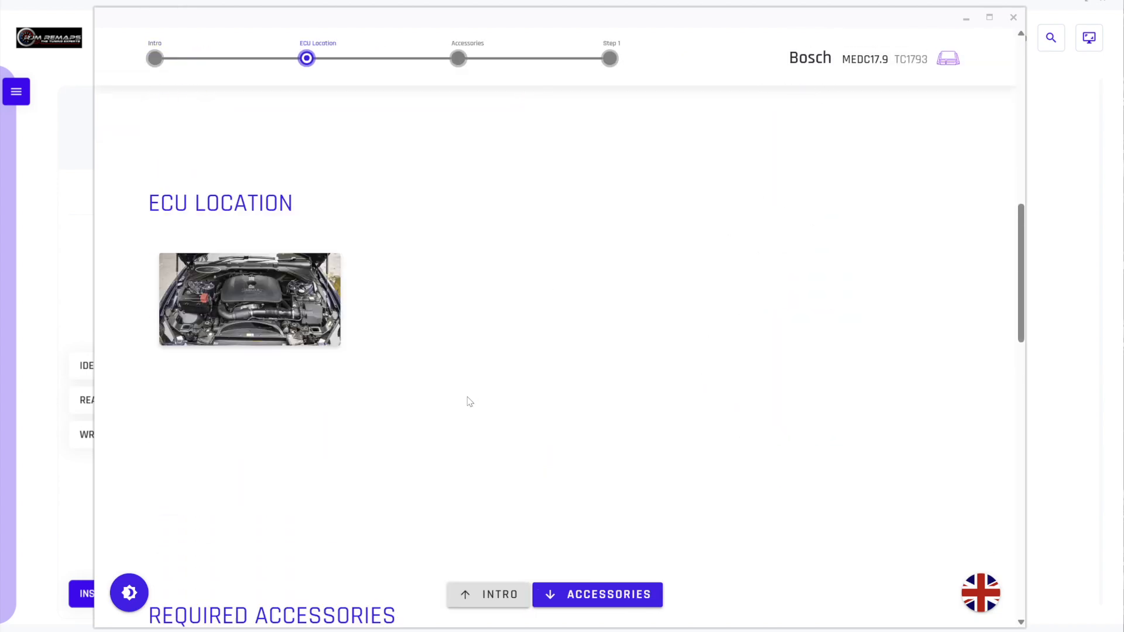
{"action": "scroll", "coordinate": [470, 402], "scroll_direction": "down", "scroll_amount": 8}
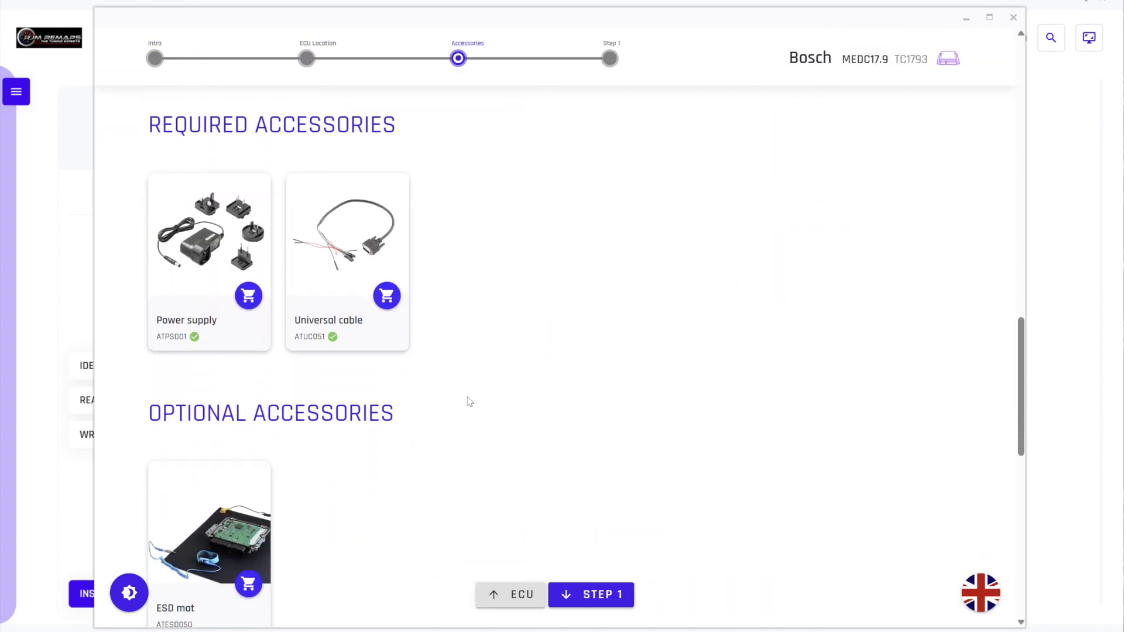
Examine the Step 1 wiring instructions and ECU pinout in the bench instructions, and view the ATUC051 universal cable's photo
{"action": "scroll", "coordinate": [470, 402], "scroll_direction": "down", "scroll_amount": 4}
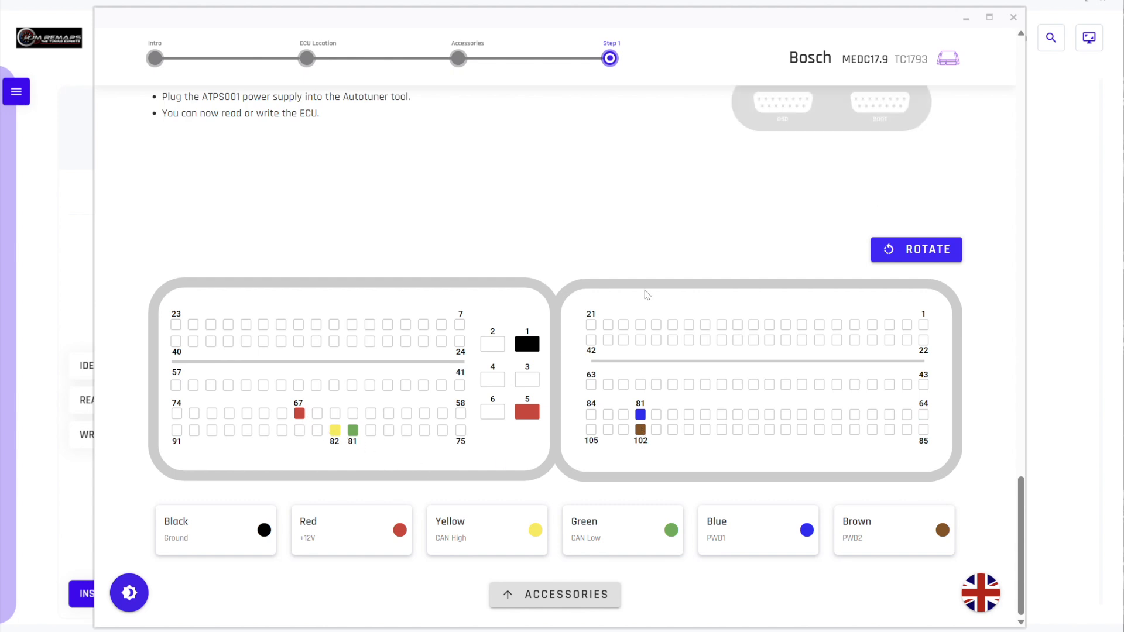
{"action": "scroll", "coordinate": [750, 265], "scroll_direction": "up", "scroll_amount": 2}
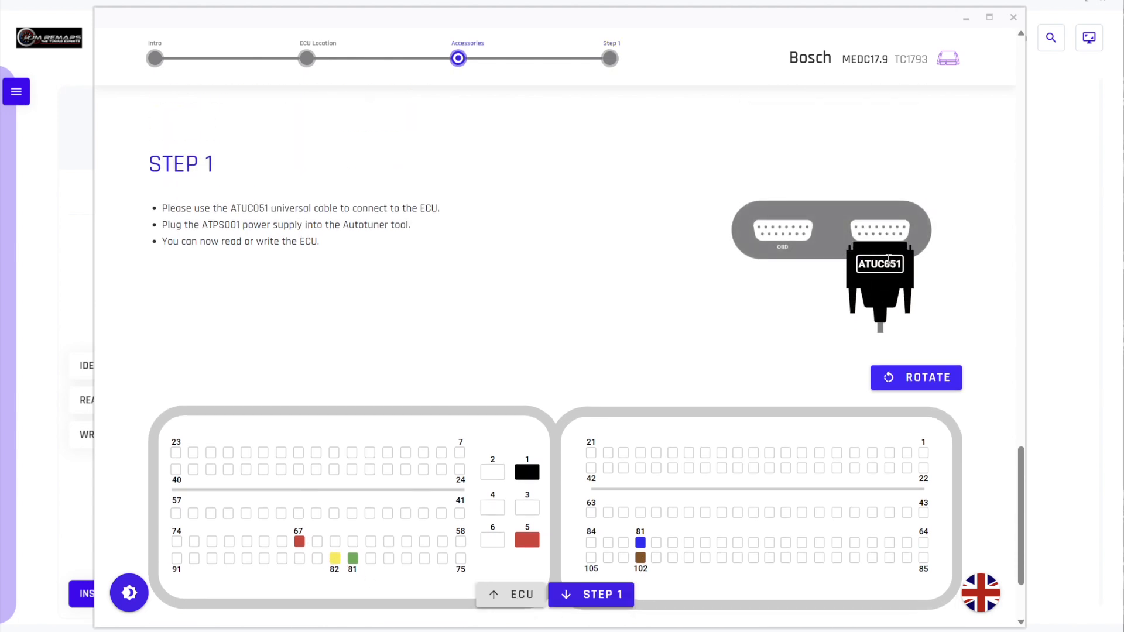
{"action": "scroll", "coordinate": [657, 454], "scroll_direction": "down", "scroll_amount": 1}
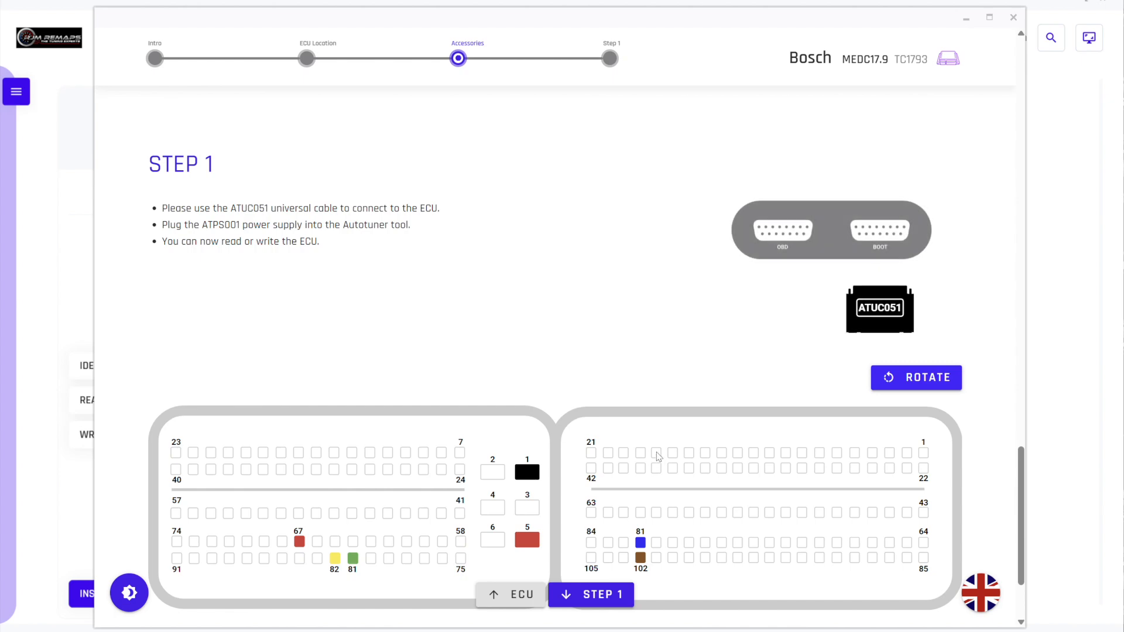
{"action": "scroll", "coordinate": [567, 396], "scroll_direction": "up", "scroll_amount": 8}
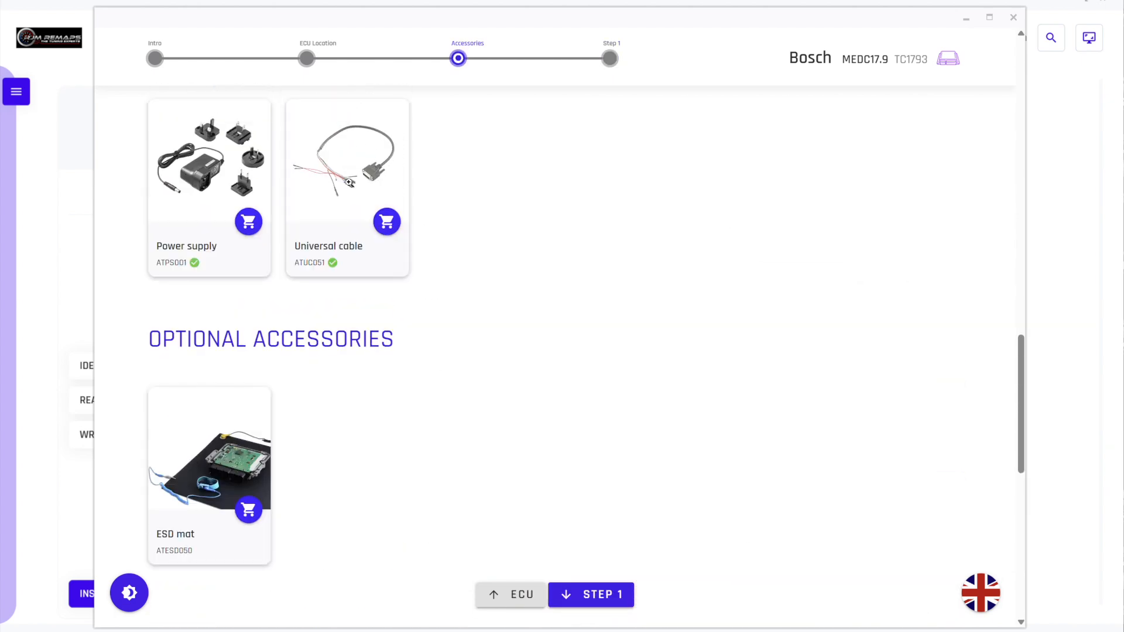
{"action": "left_click", "coordinate": [344, 175]}
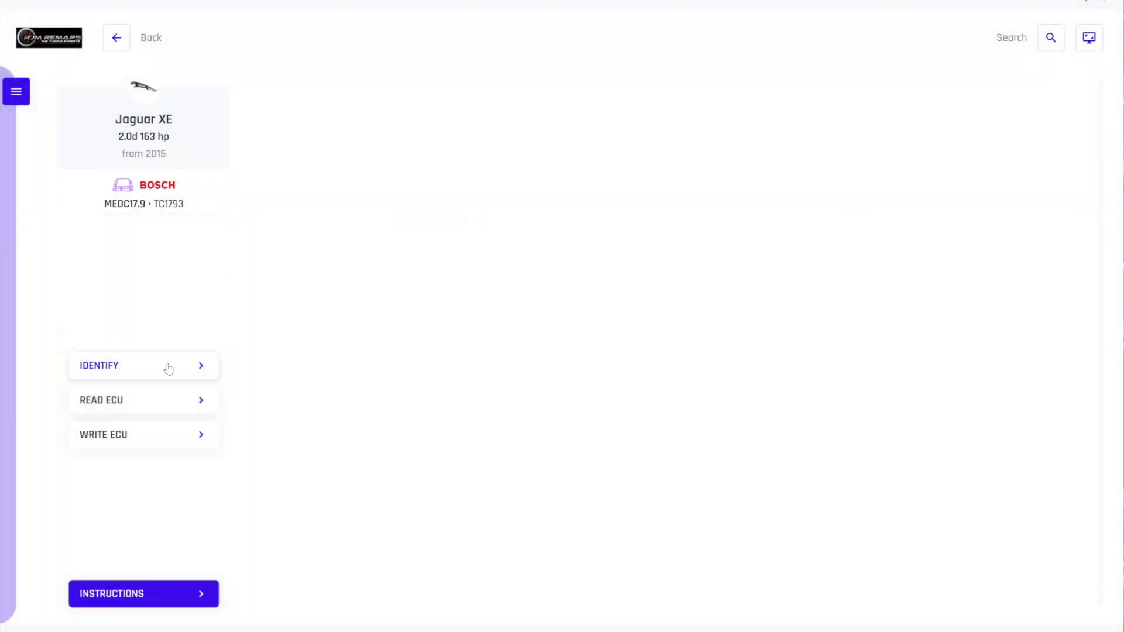
Identify the Jaguar XE's ECU, and perform a normal read saved in Downloads as "Jaguar_XE_2015_2.0d_163_hp_Bosch_MEDC17.9_Bench_NR-regnumber.bin"
{"action": "left_click", "coordinate": [120, 367]}
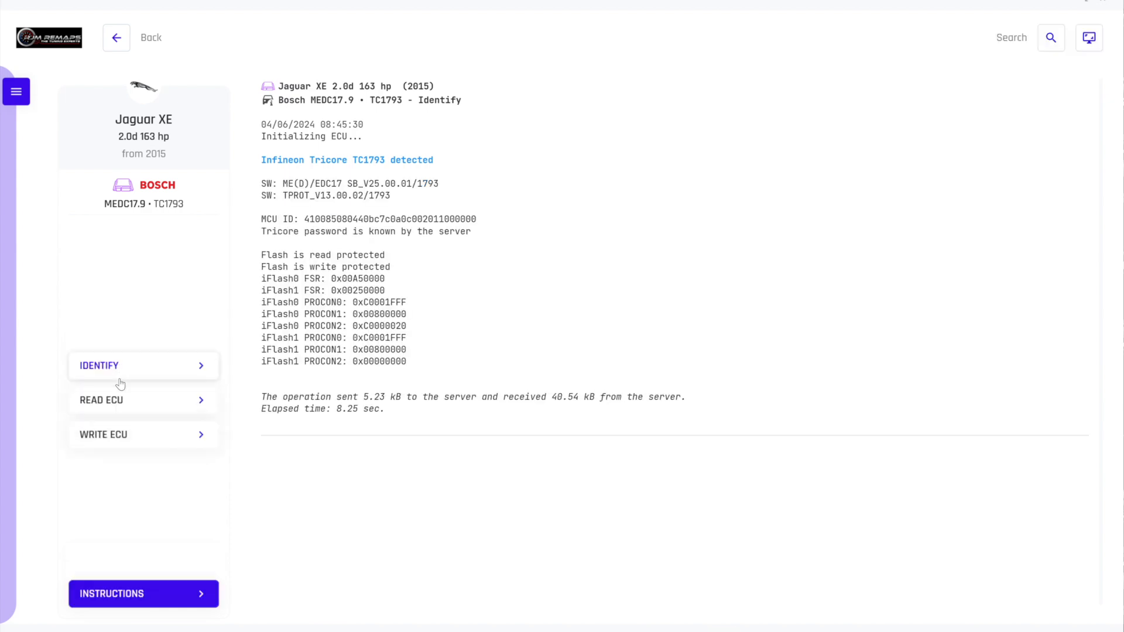
{"action": "left_click", "coordinate": [125, 400]}
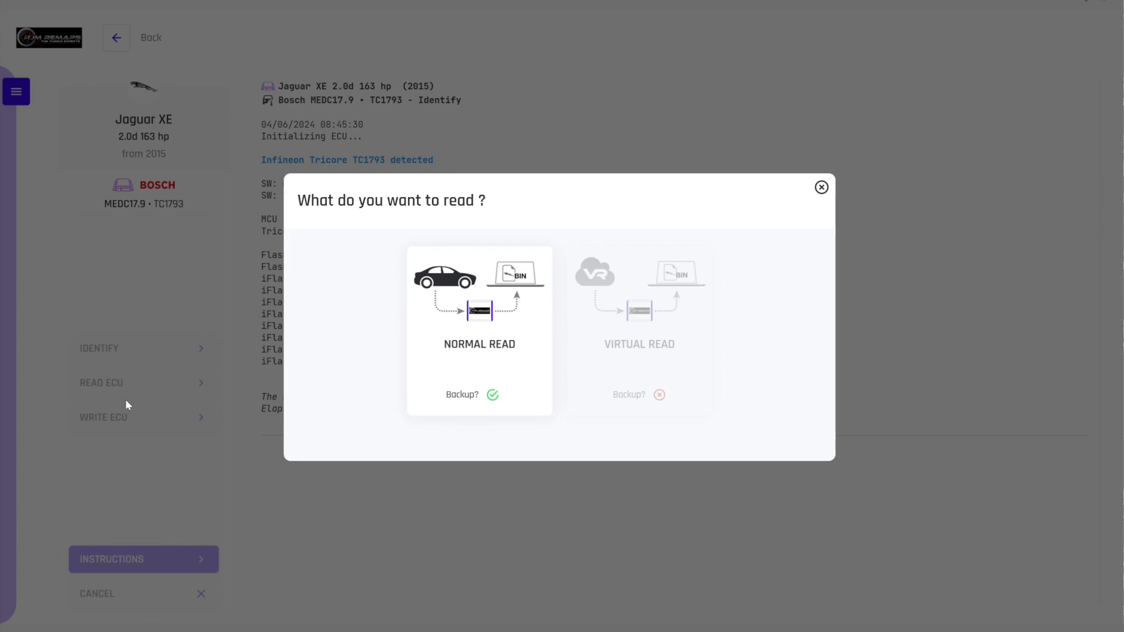
{"action": "left_click", "coordinate": [496, 300]}
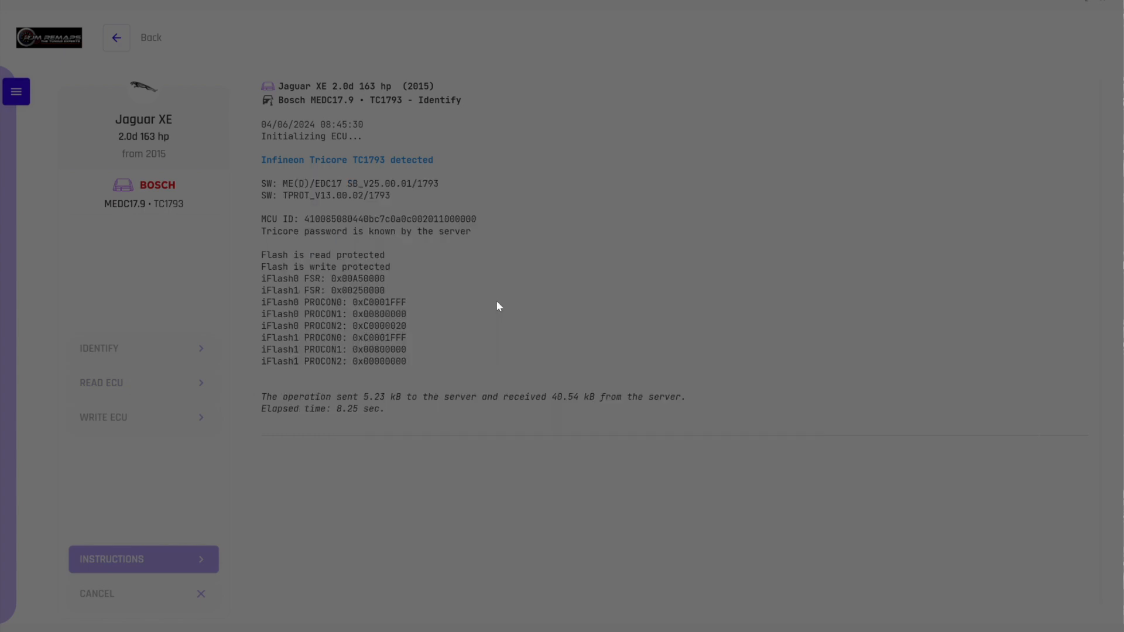
{"action": "left_click", "coordinate": [358, 252]}
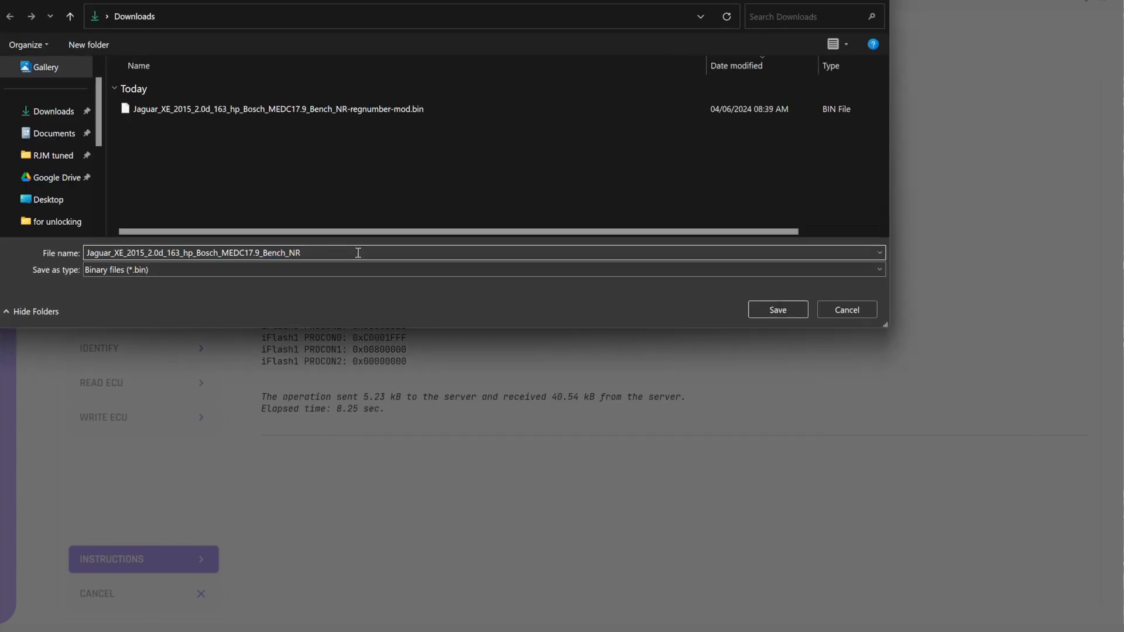
{"action": "type", "text": "-r"}
{"action": "type", "text": "e"}
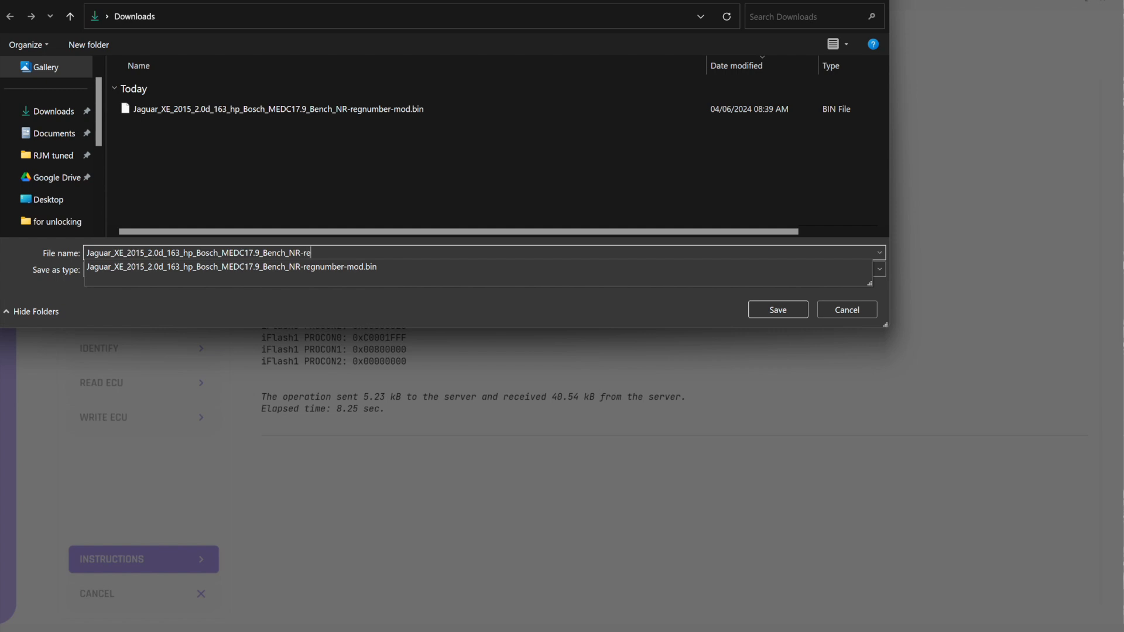
{"action": "type", "text": "gnumber.bin"}
{"action": "key", "text": "Return"}
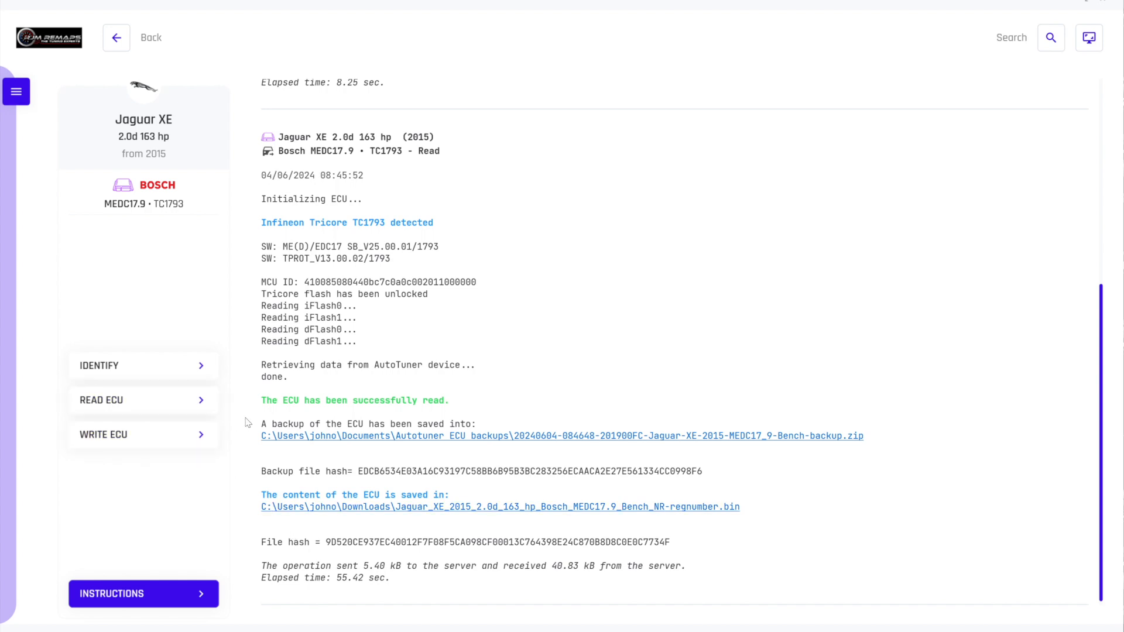
Write the tuned file ending in "Bench_NR-regnumber-mod.bin" from Downloads into the Jaguar XE's ECU
{"action": "left_click", "coordinate": [139, 444]}
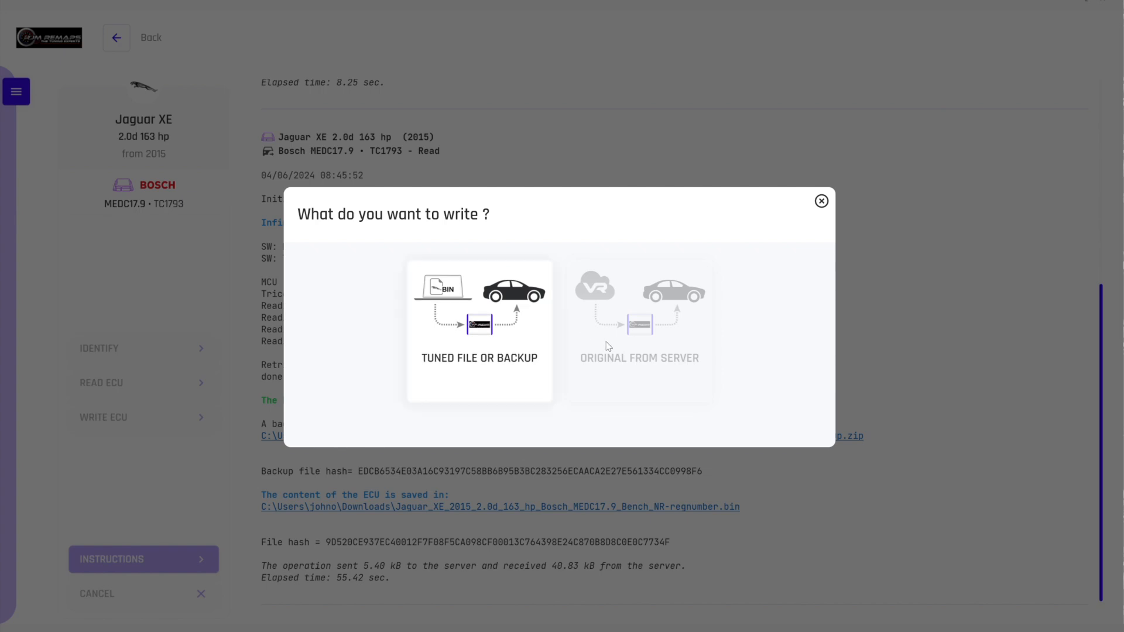
{"action": "left_click", "coordinate": [484, 340]}
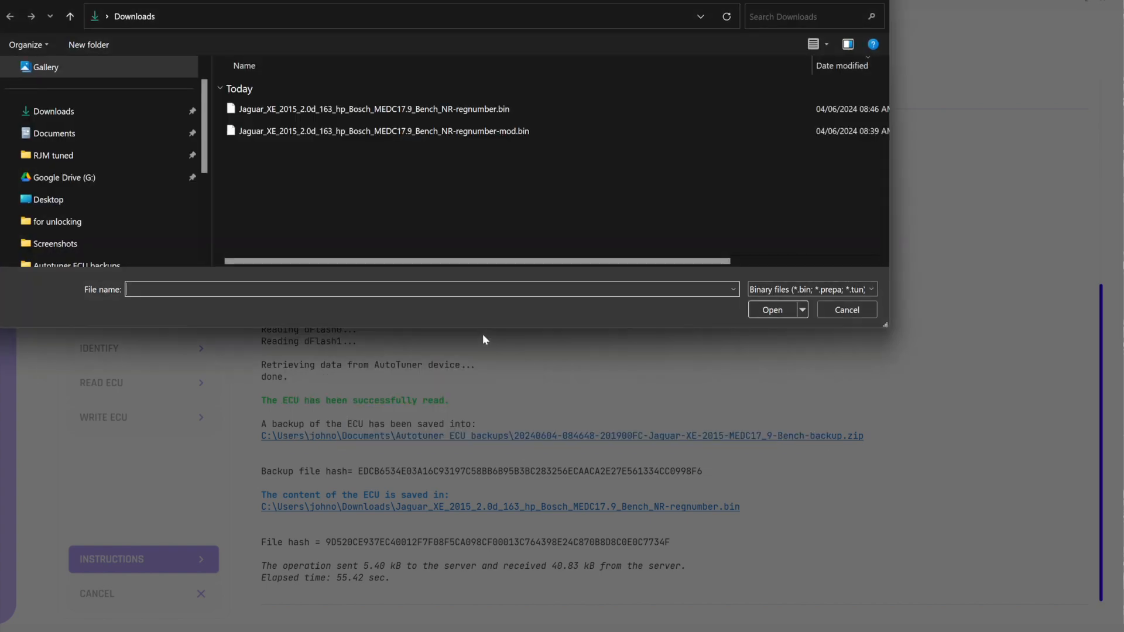
{"action": "left_click", "coordinate": [508, 133]}
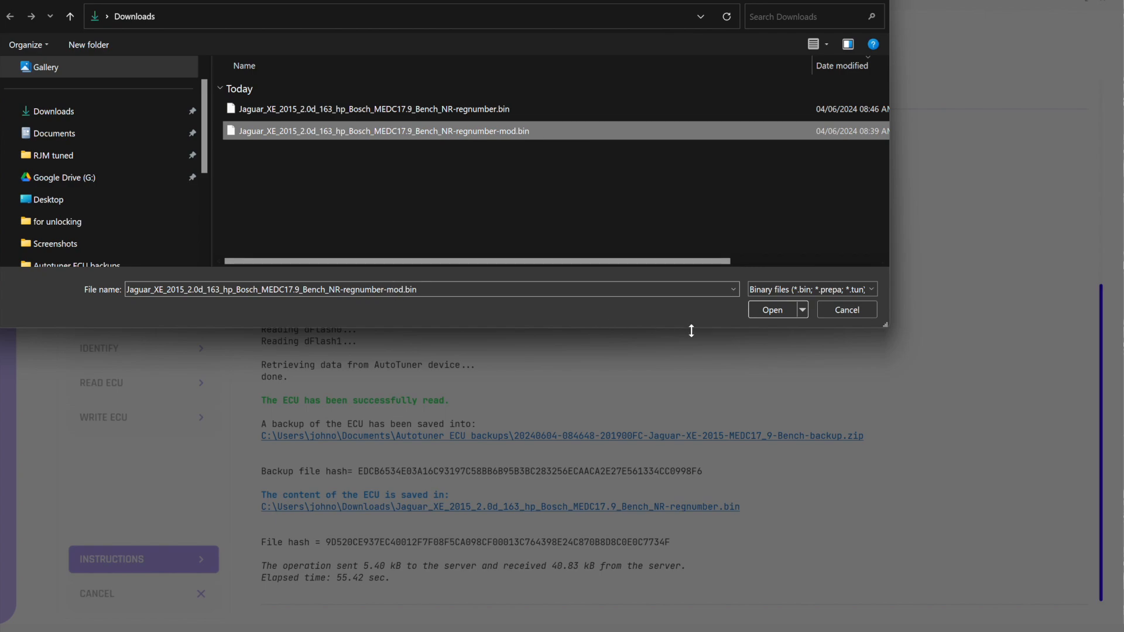
{"action": "left_click", "coordinate": [756, 314]}
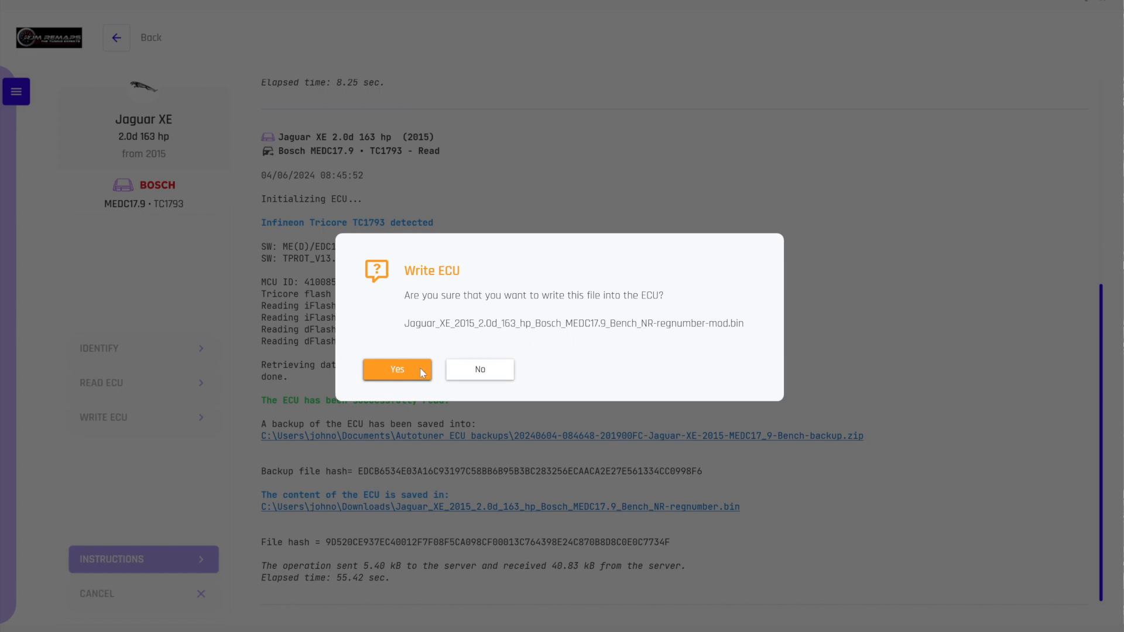
{"action": "left_click", "coordinate": [403, 369]}
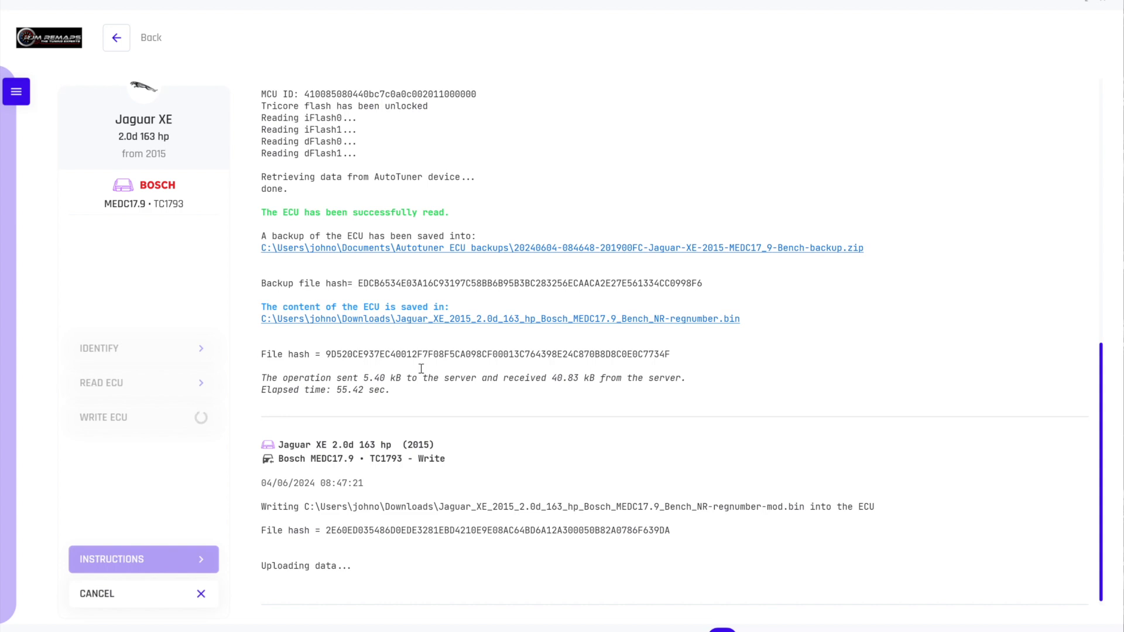